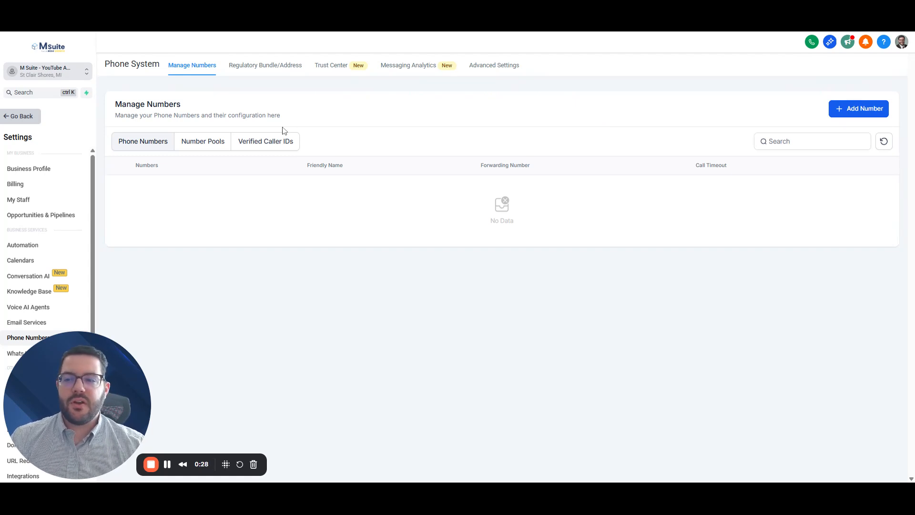
# Step: Go back to the main dashboard, reopen the account settings and open the Phone Numbers page
pyautogui.click(23, 118)
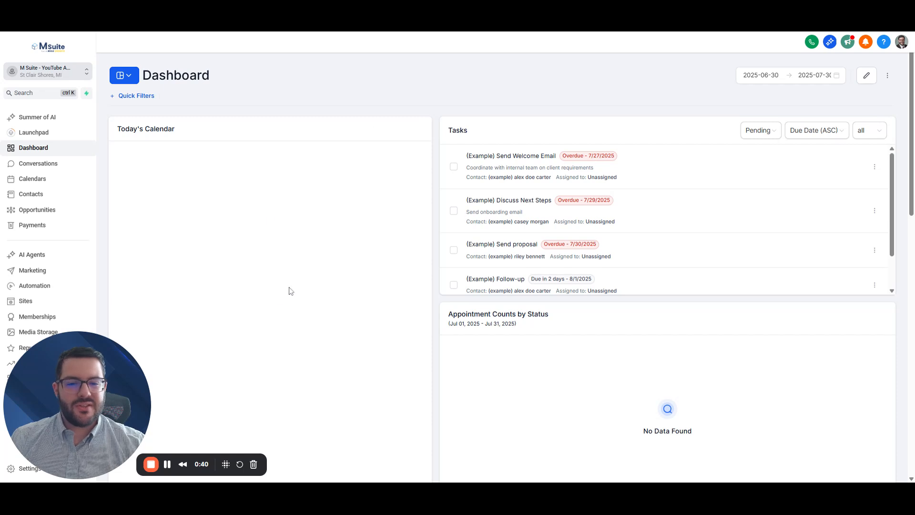
pyautogui.moveTo(70, 398); pyautogui.dragTo(74, 398)
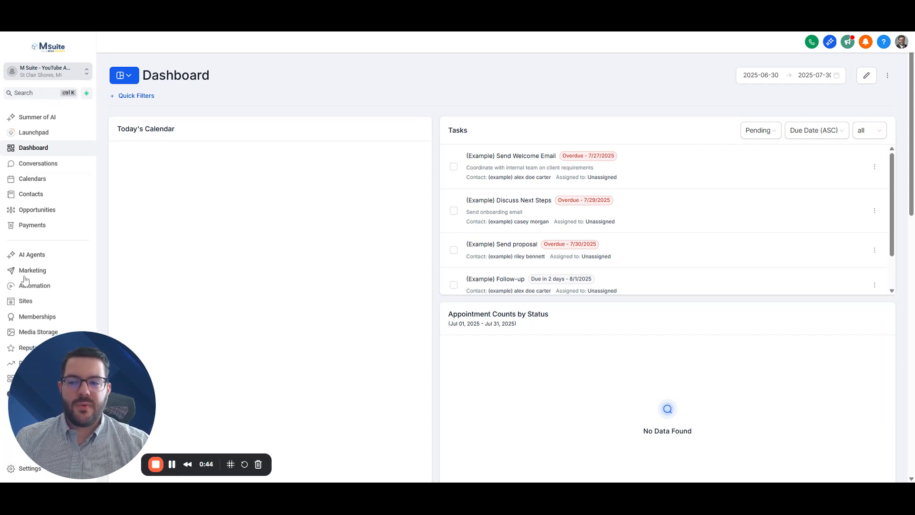
pyautogui.click(9, 469)
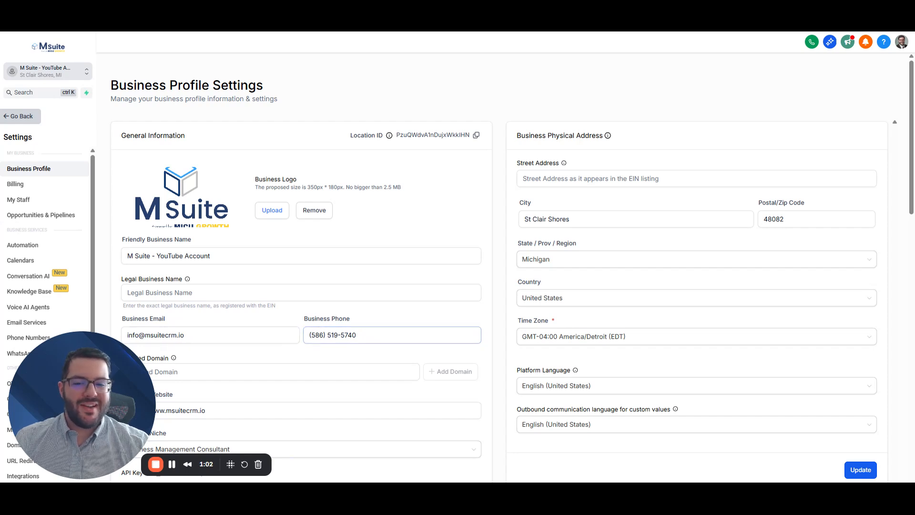
pyautogui.click(367, 336)
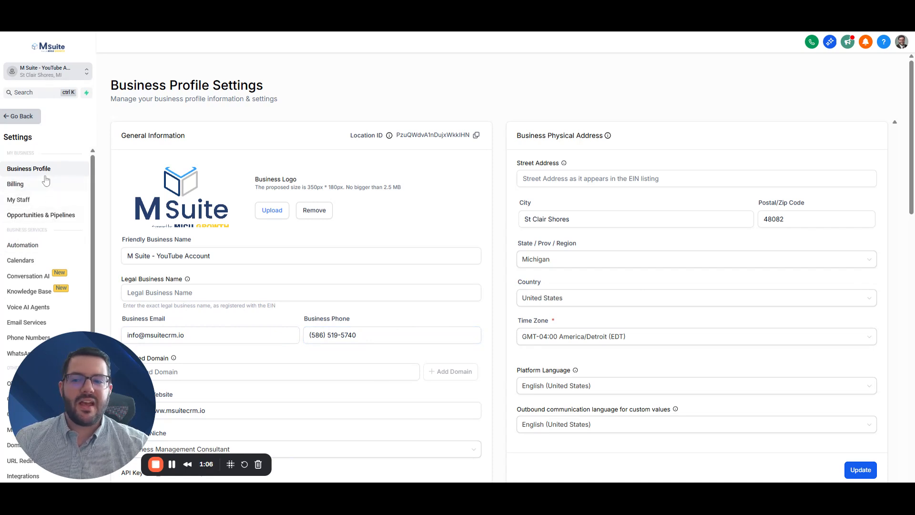
pyautogui.scroll(-2, 51, 217)
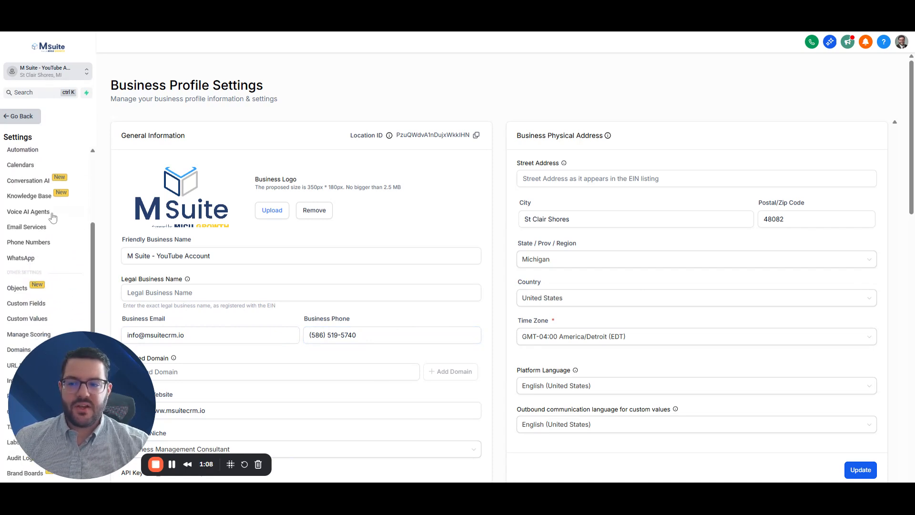
pyautogui.click(42, 244)
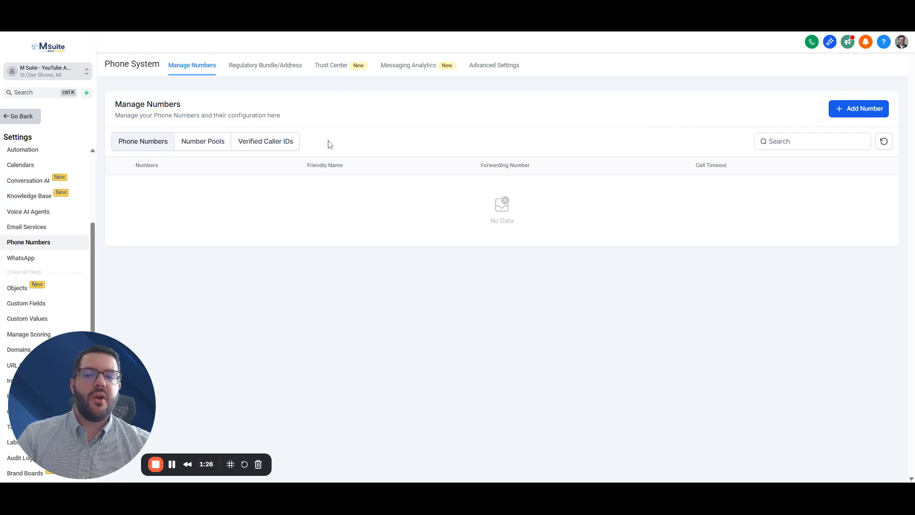
# Step: Start adding a phone number and review the available United States numbers with their types and monthly prices
pyautogui.click(848, 111)
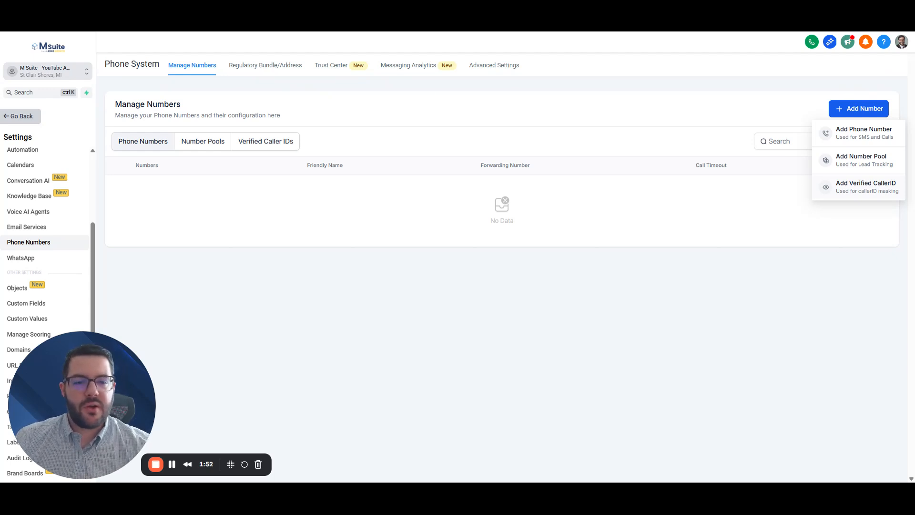
pyautogui.click(848, 134)
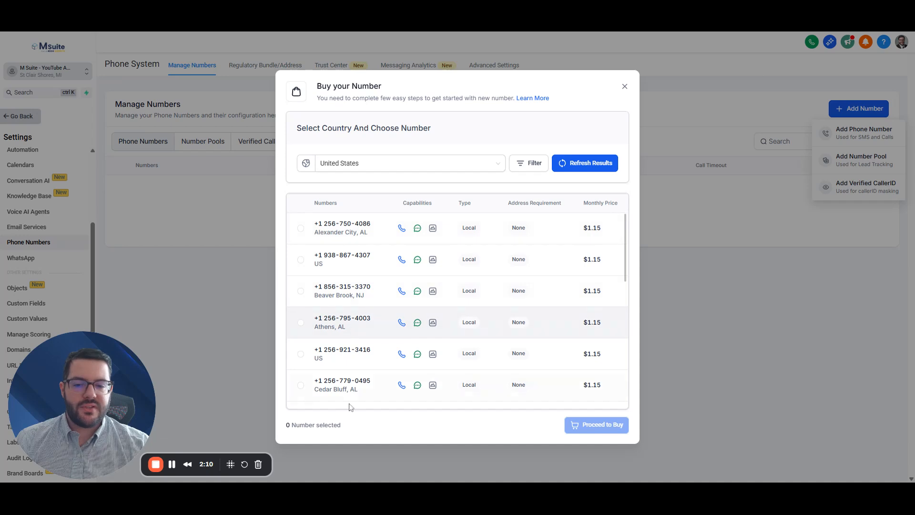
pyautogui.moveTo(323, 264); pyautogui.dragTo(315, 265)
pyautogui.click(330, 265)
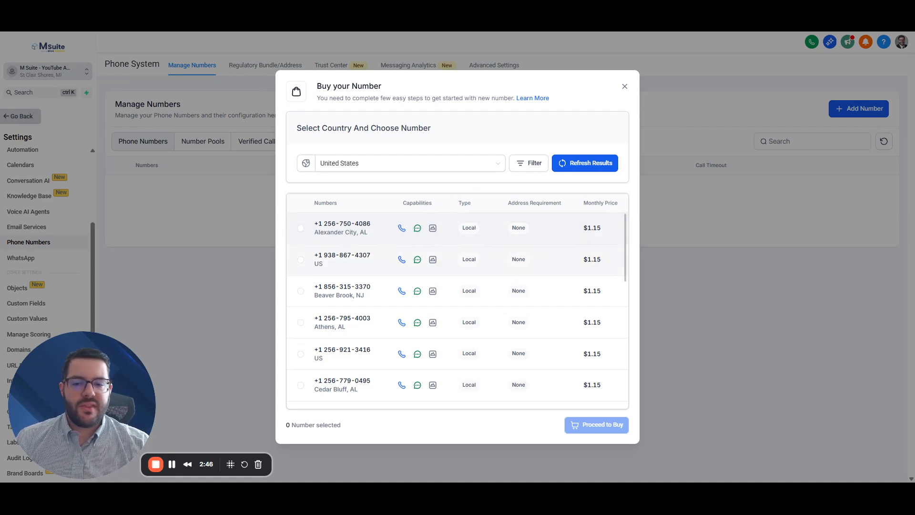
pyautogui.scroll(-6, 532, 258)
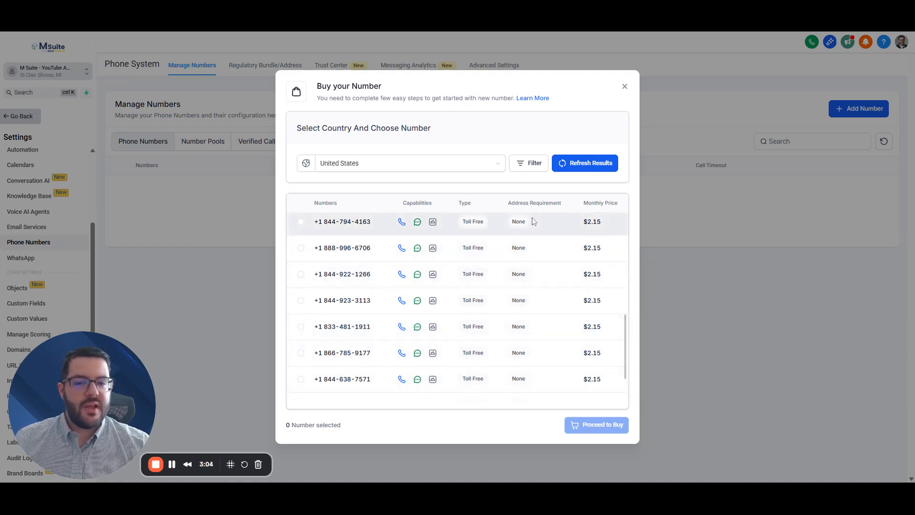
pyautogui.scroll(10, 519, 229)
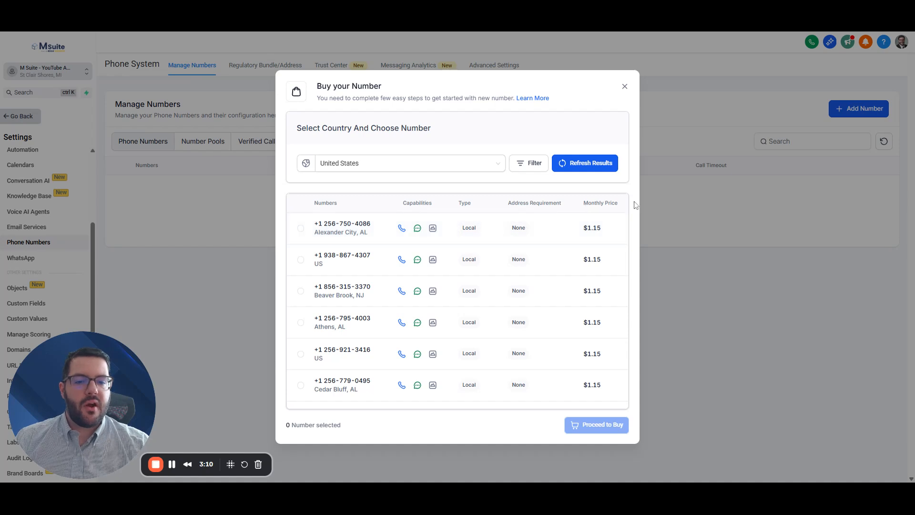
pyautogui.scroll(-10, 600, 286)
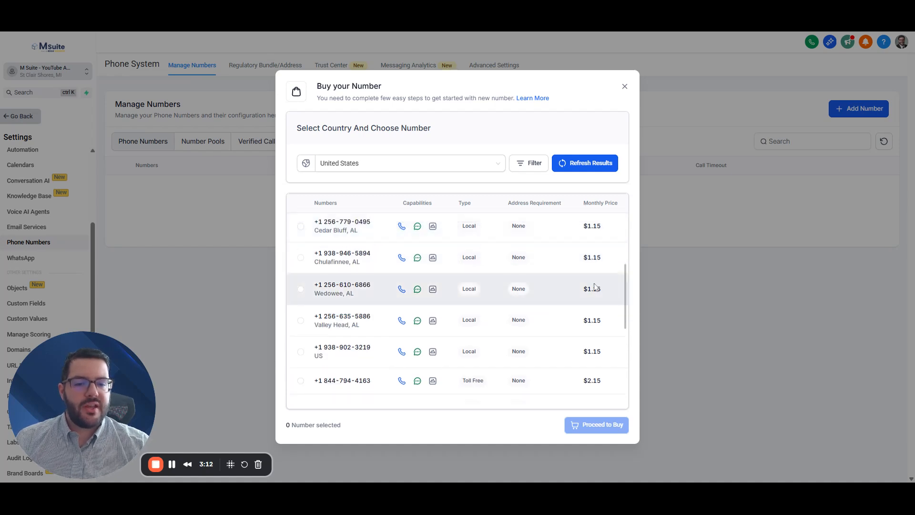
pyautogui.scroll(2, 564, 262)
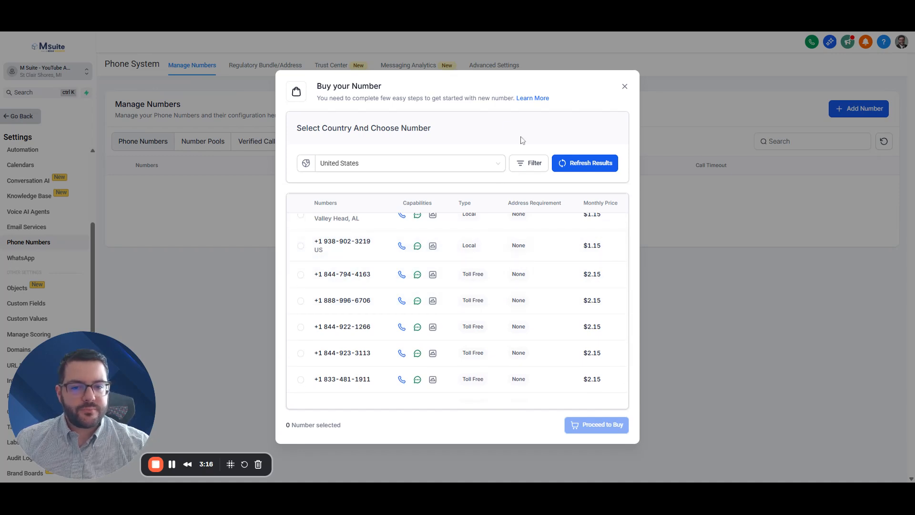
pyautogui.click(526, 163)
pyautogui.click(365, 216)
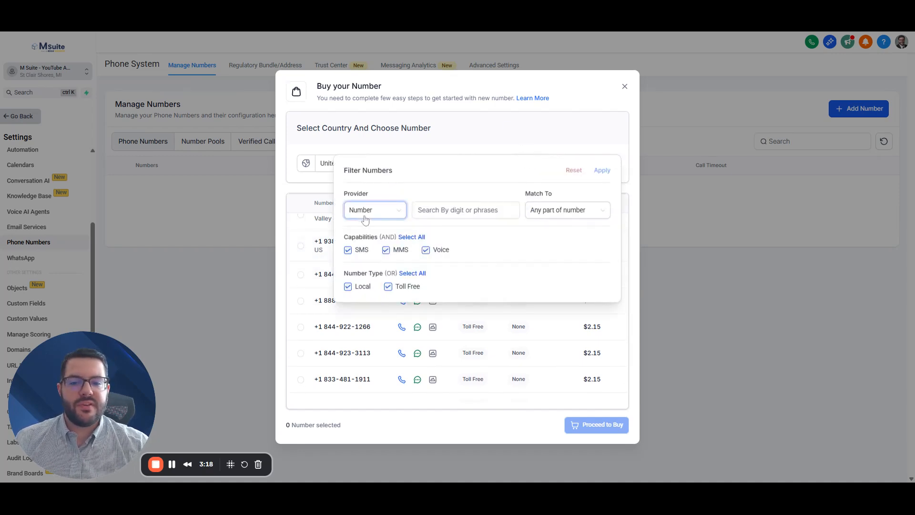
pyautogui.click(362, 230)
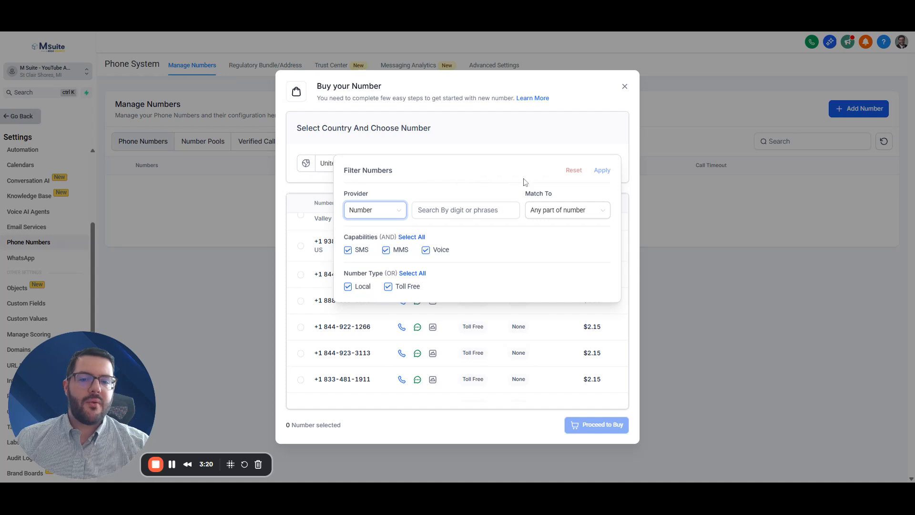
pyautogui.click(405, 146)
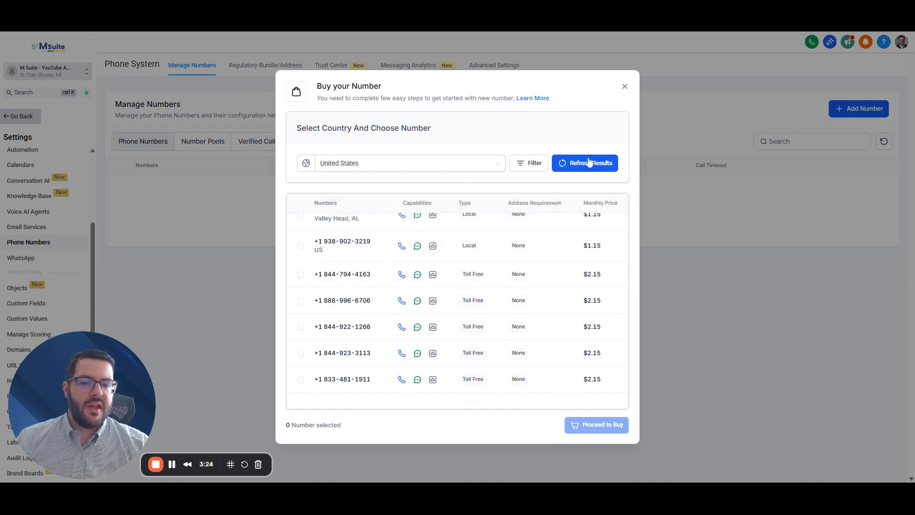
# Step: Filter the available numbers to local ones only, excluding toll-free, with 313 matched to the first part of the number
pyautogui.click(523, 167)
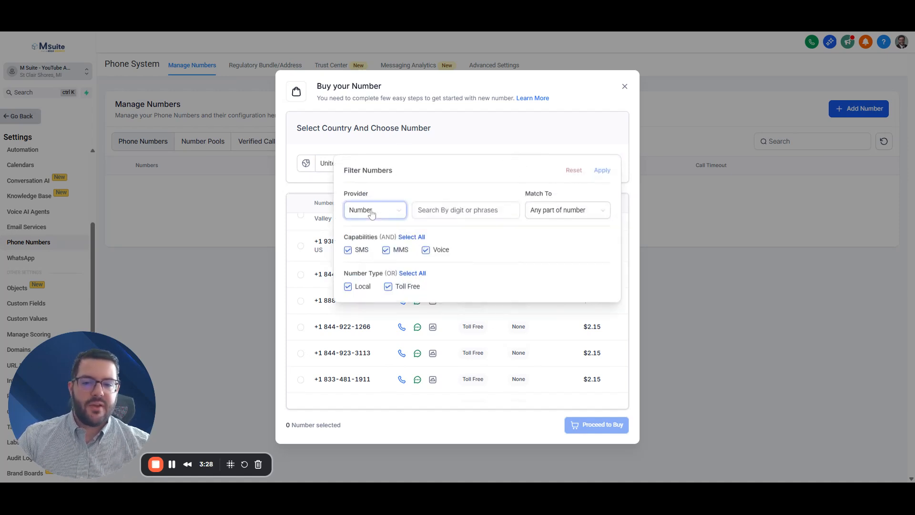
pyautogui.click(554, 213)
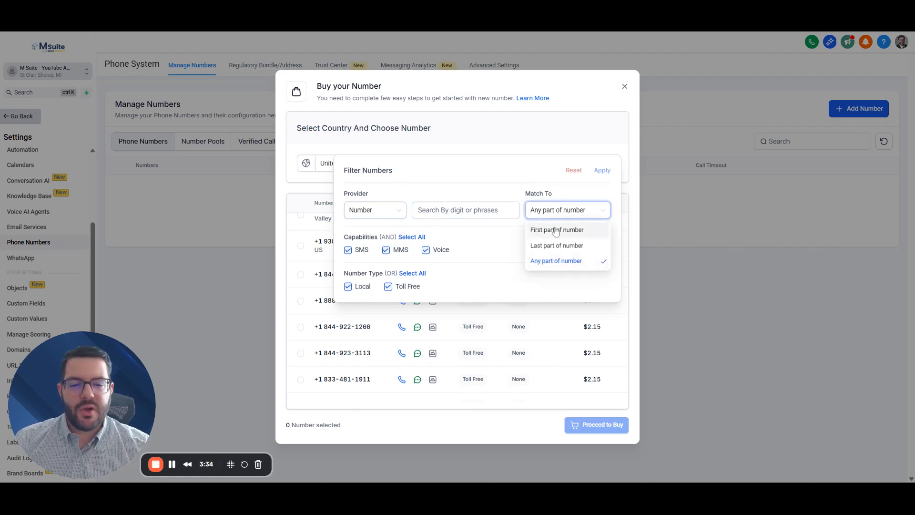
pyautogui.click(556, 229)
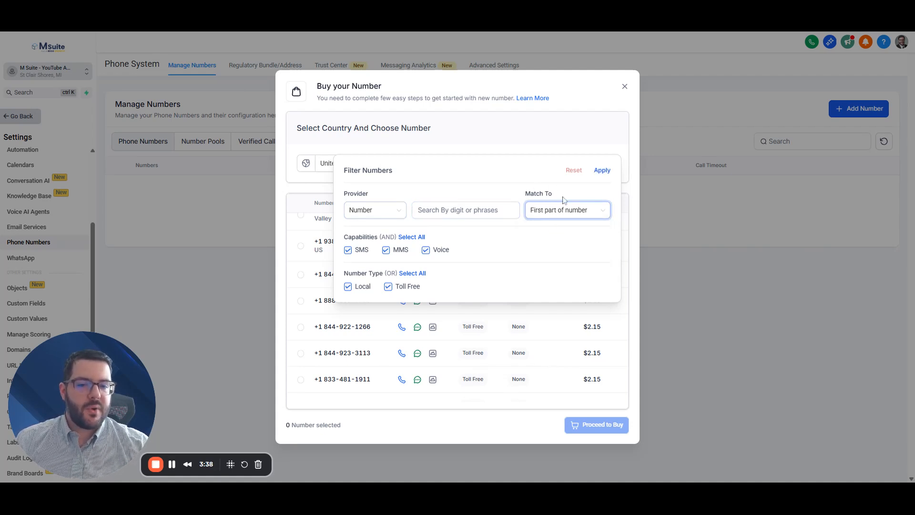
pyautogui.click(458, 209)
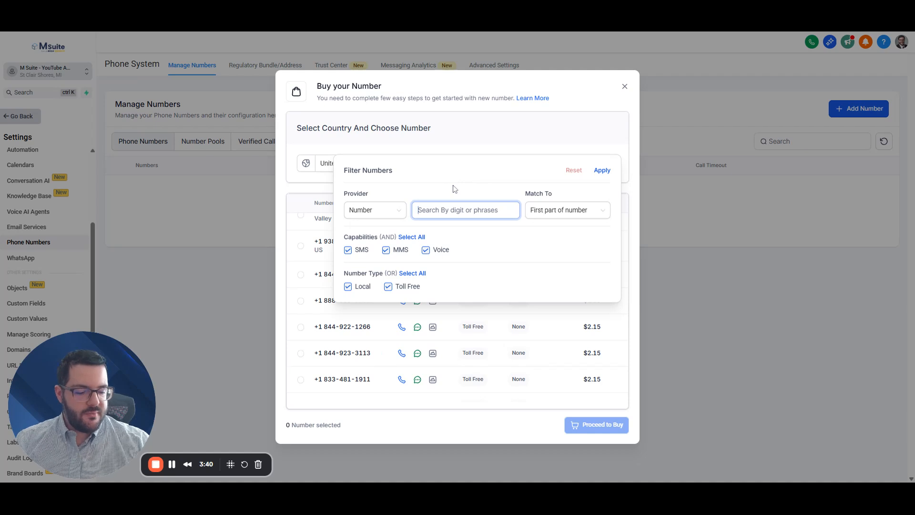
pyautogui.write('313')
pyautogui.click(455, 189)
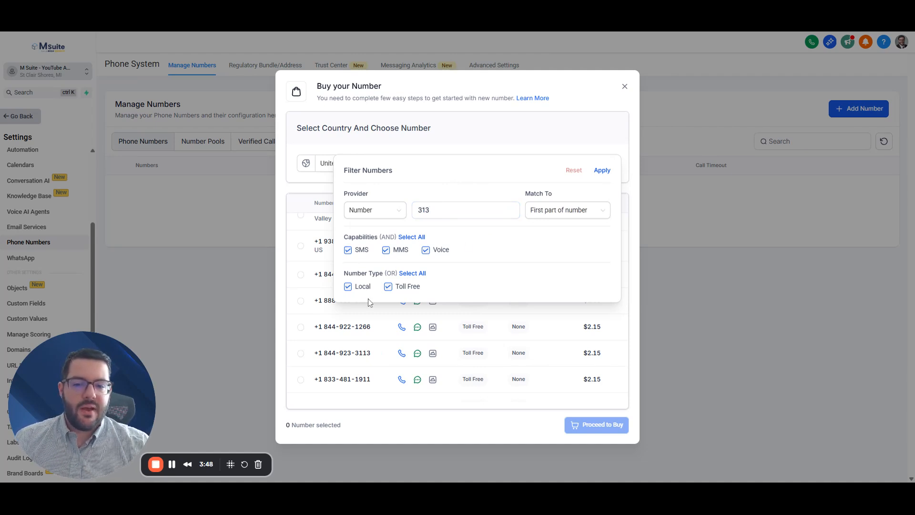
pyautogui.click(388, 287)
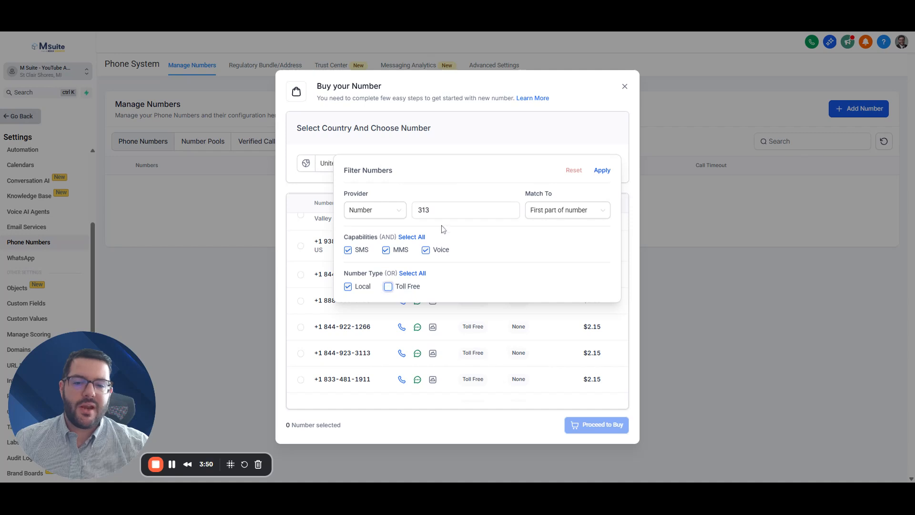
pyautogui.click(419, 210)
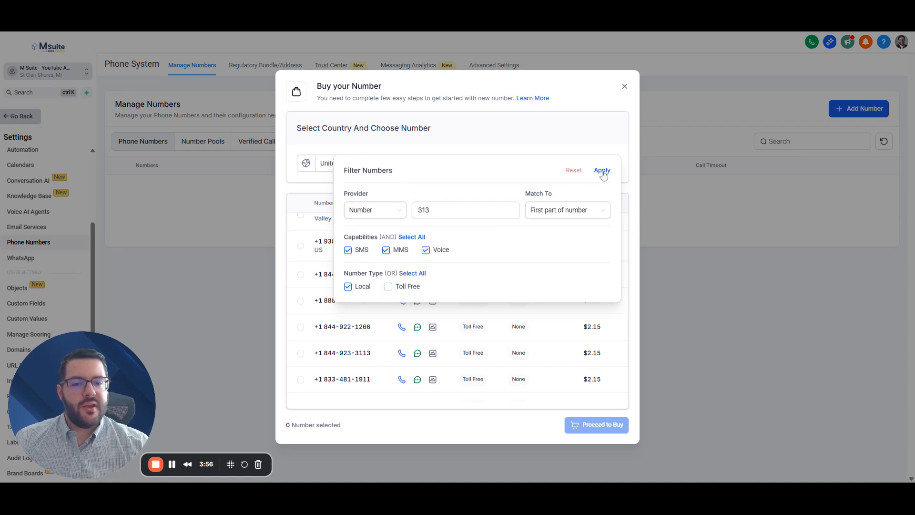
pyautogui.click(603, 172)
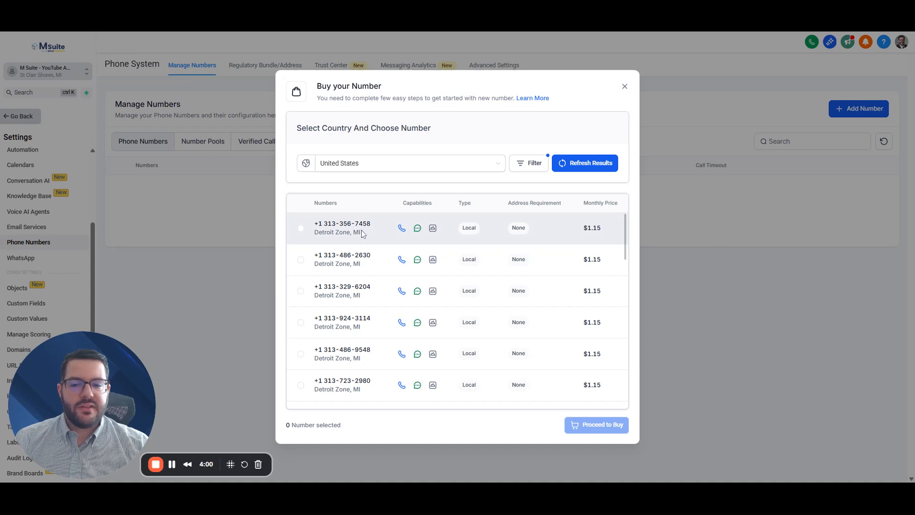
# Step: Select the first Detroit Zone, MI number among the filtered results and proceed to buy it
pyautogui.scroll(-5, 374, 309)
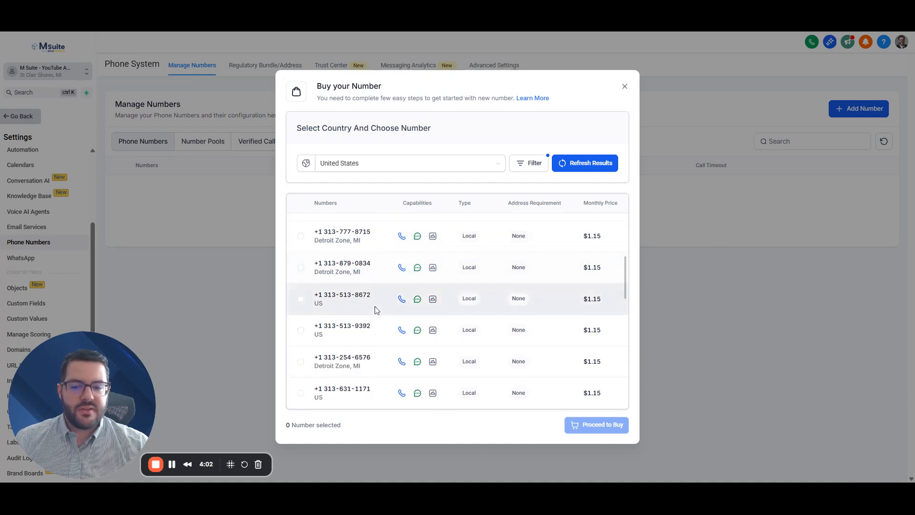
pyautogui.scroll(5, 375, 309)
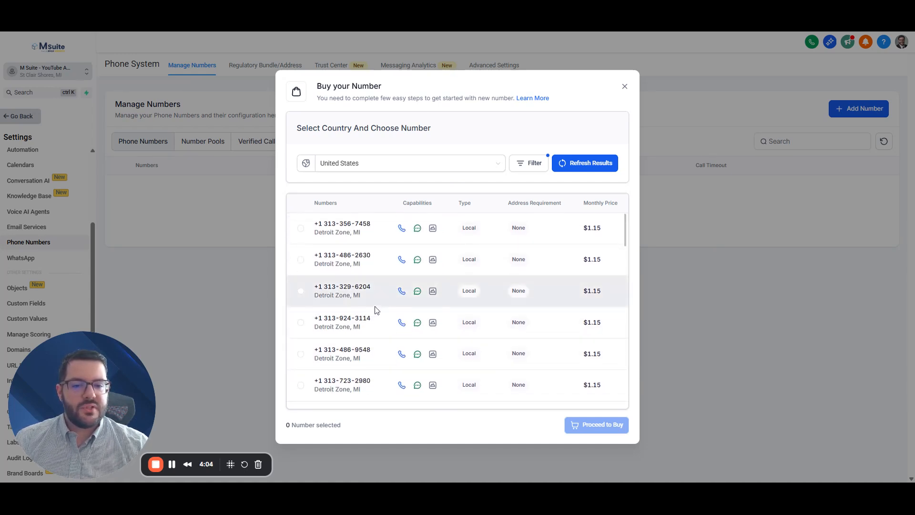
pyautogui.click(300, 228)
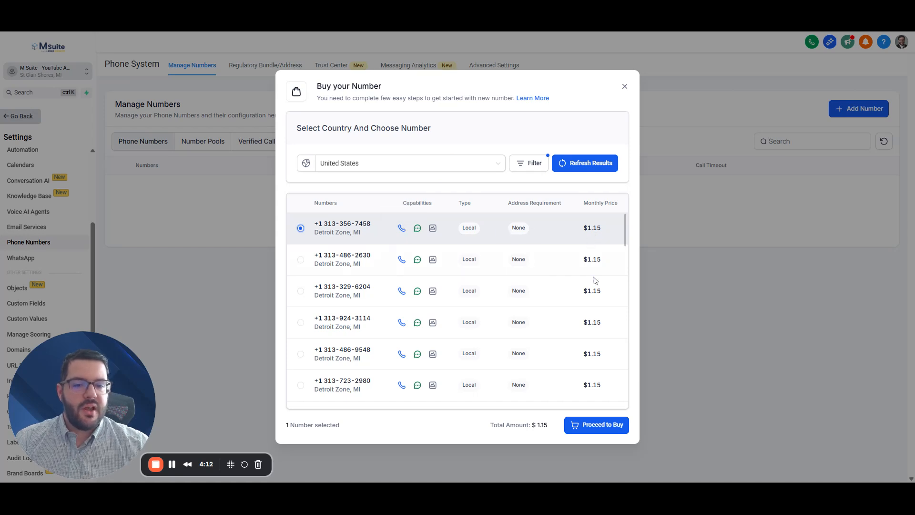
pyautogui.click(603, 425)
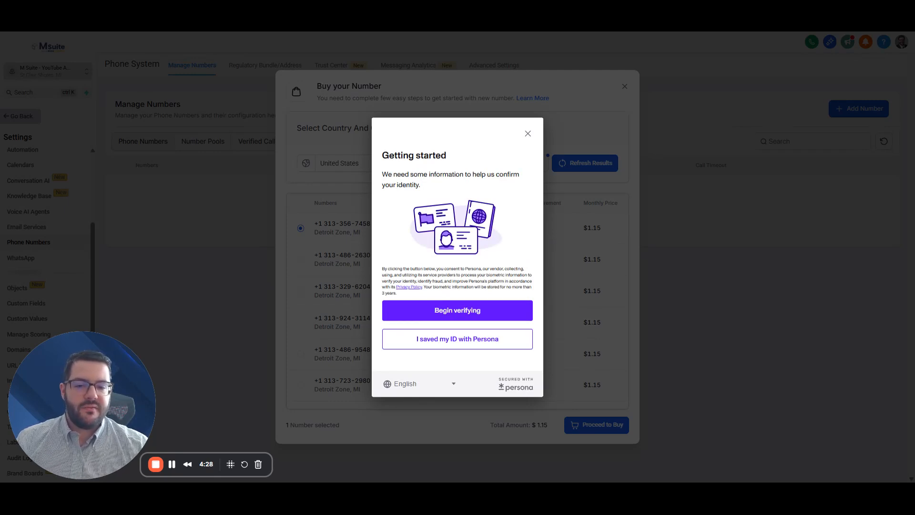
# Step: Begin the identity verification with United States as the government ID country and review the accepted photo ID types
pyautogui.click(458, 310)
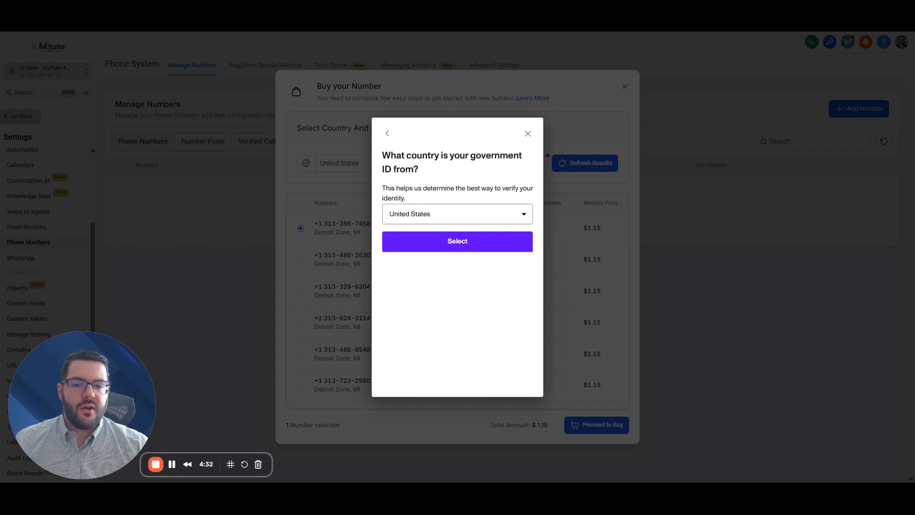
pyautogui.click(464, 246)
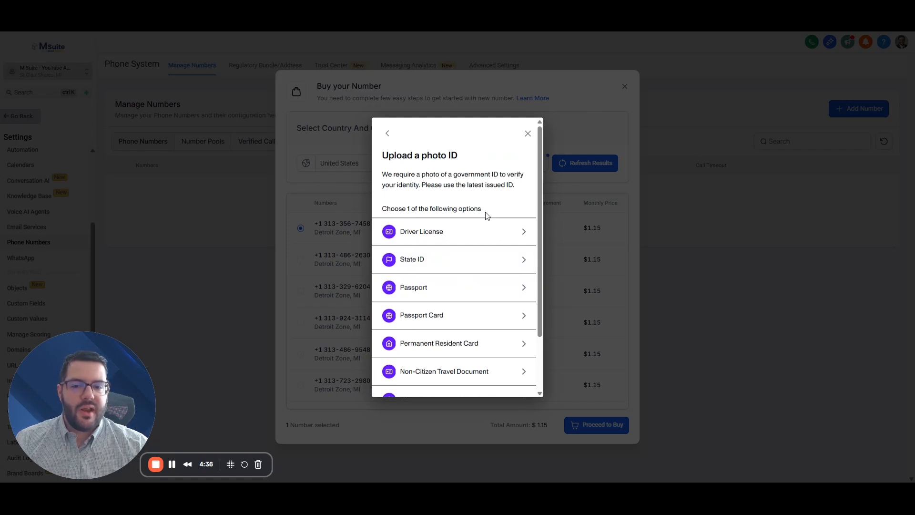
pyautogui.scroll(-2, 489, 274)
pyautogui.scroll(2, 456, 358)
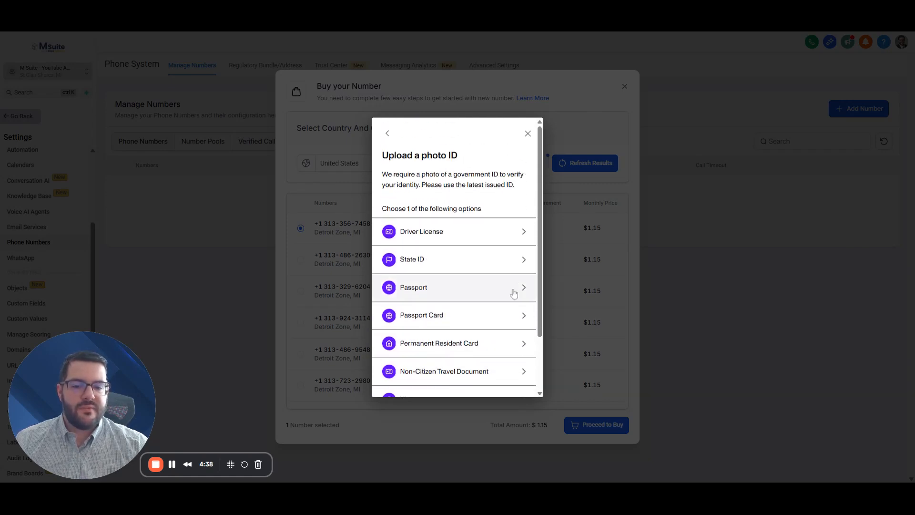
pyautogui.scroll(-2, 423, 358)
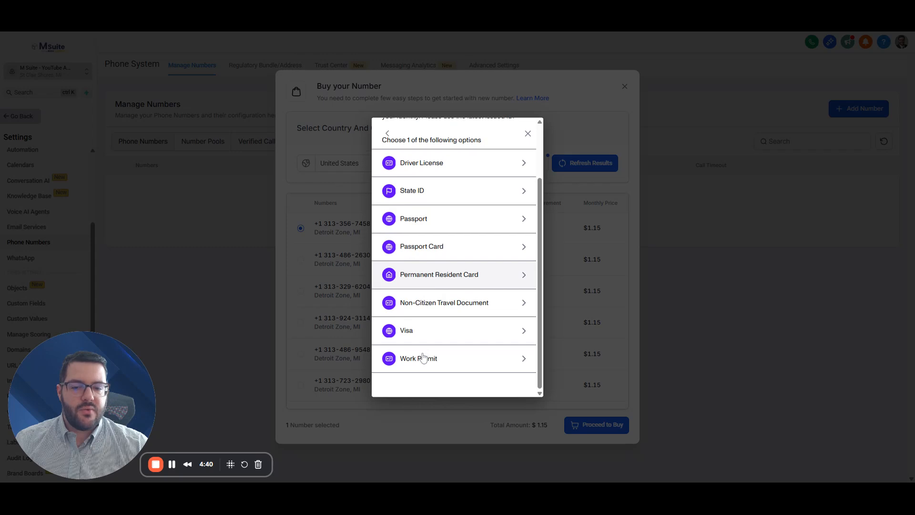
pyautogui.scroll(2, 423, 357)
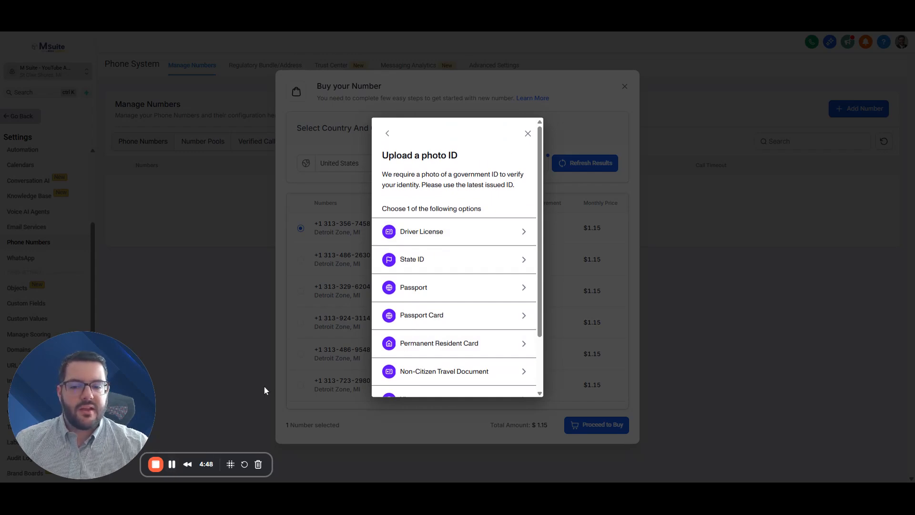
pyautogui.click(172, 465)
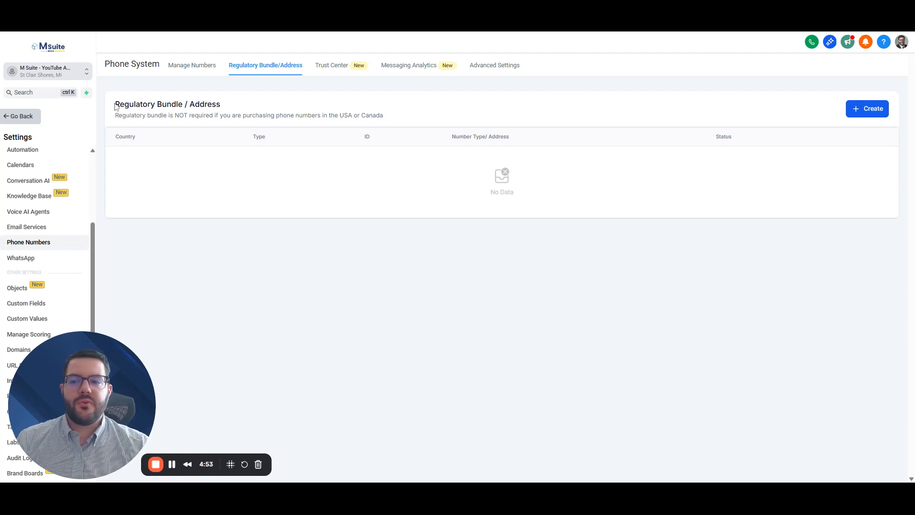
pyautogui.moveTo(115, 104); pyautogui.dragTo(222, 109)
pyautogui.click(284, 102)
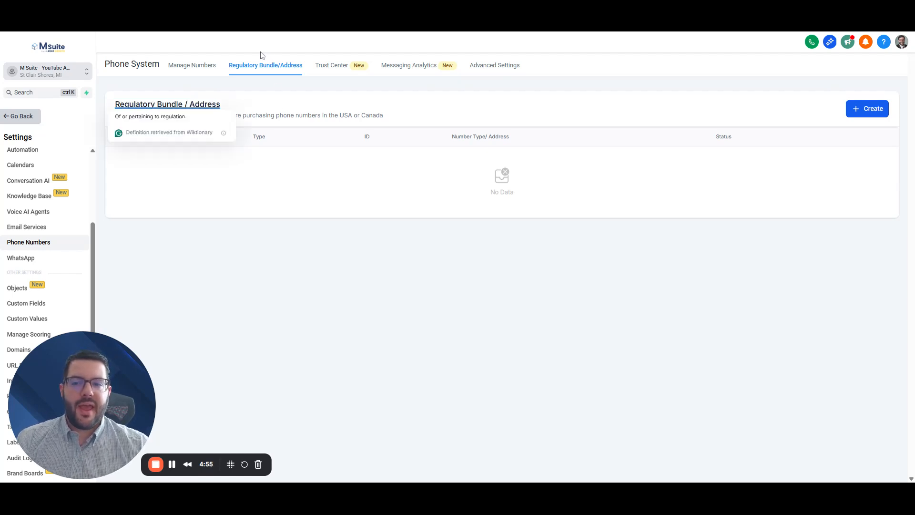
# Step: Start creating a regulatory bundle of the Address Bundle type and proceed to its business details
pyautogui.click(289, 53)
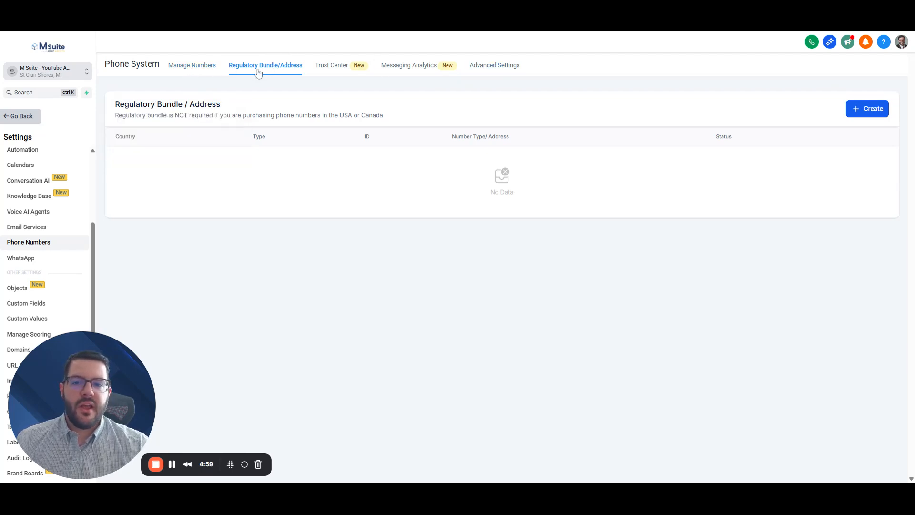
pyautogui.click(864, 111)
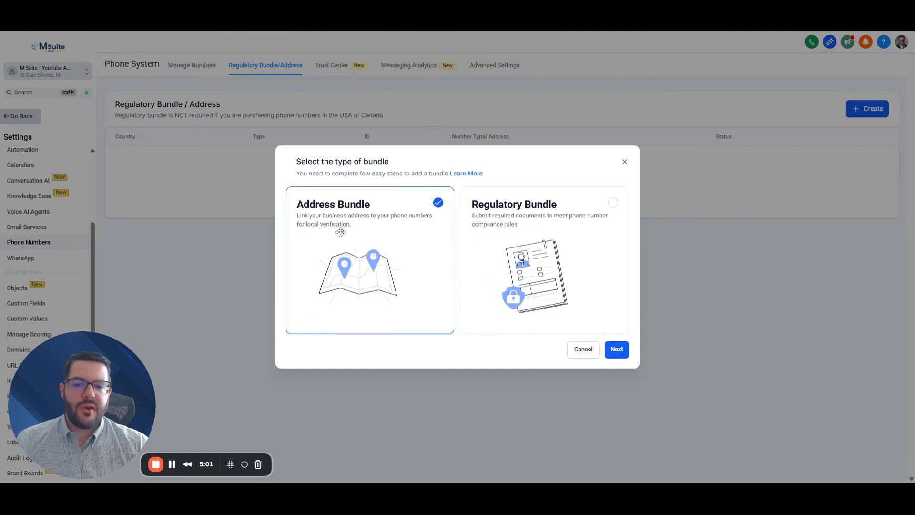
pyautogui.click(533, 232)
pyautogui.click(359, 240)
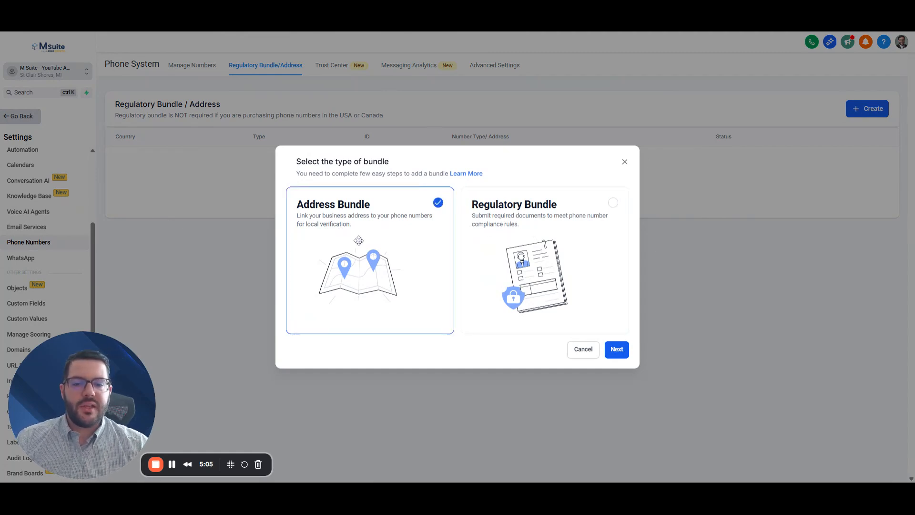
pyautogui.click(620, 353)
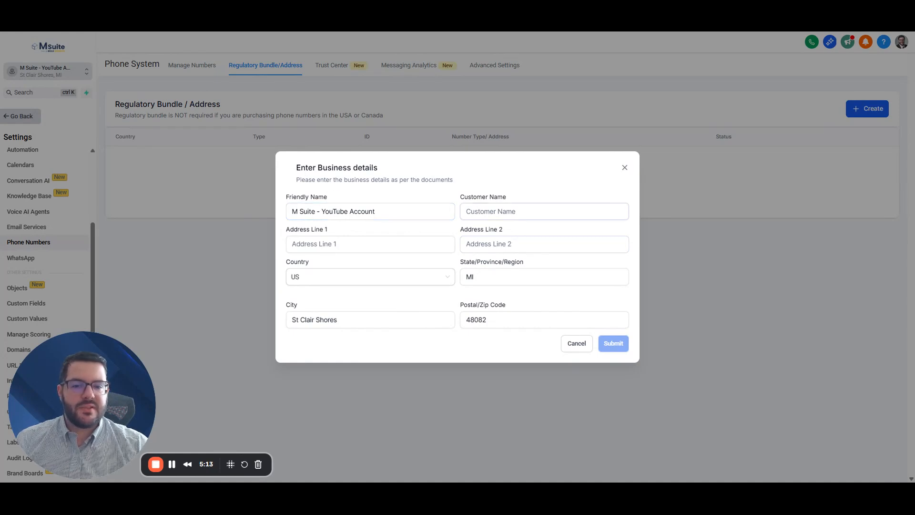
# Step: Enter Micu Growth Consulting, LLC as the customer name and fill in the first address line with the street address
pyautogui.click(548, 211)
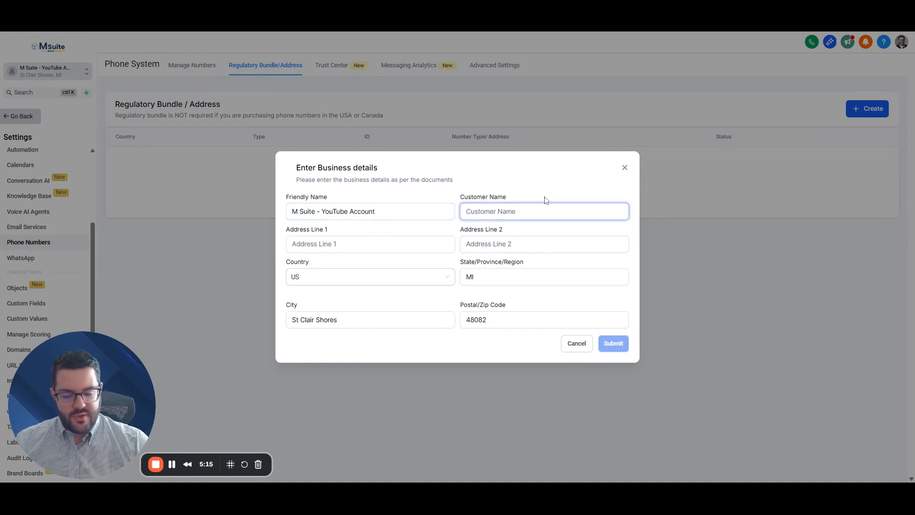
pyautogui.write('Micu Growth Consulting, LLC')
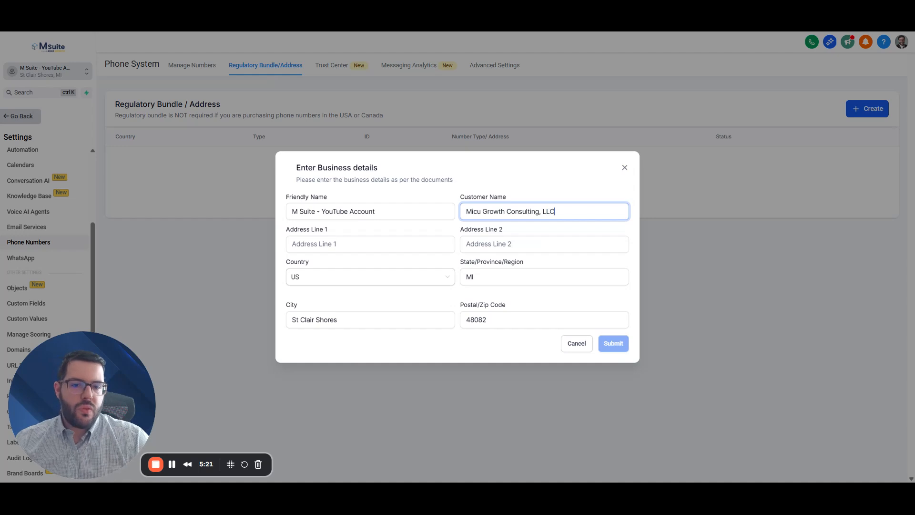
pyautogui.press('Tab')
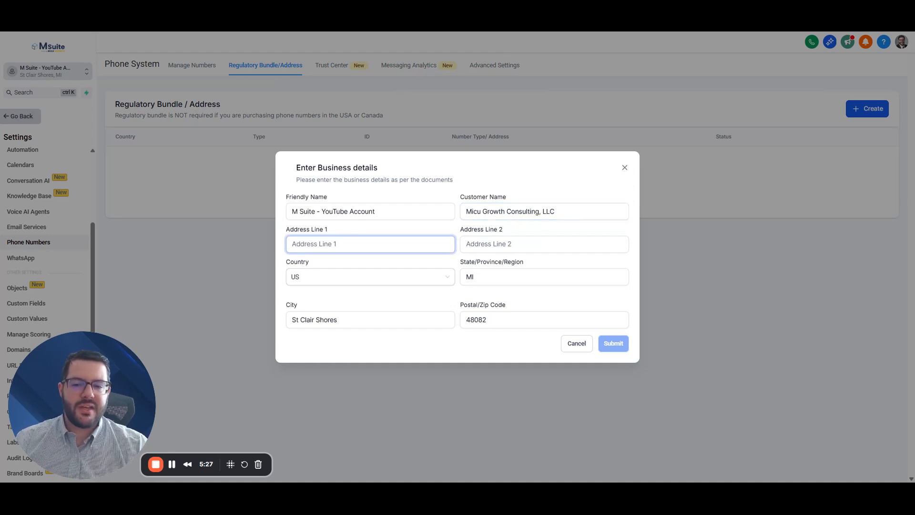
pyautogui.write('1 Main')
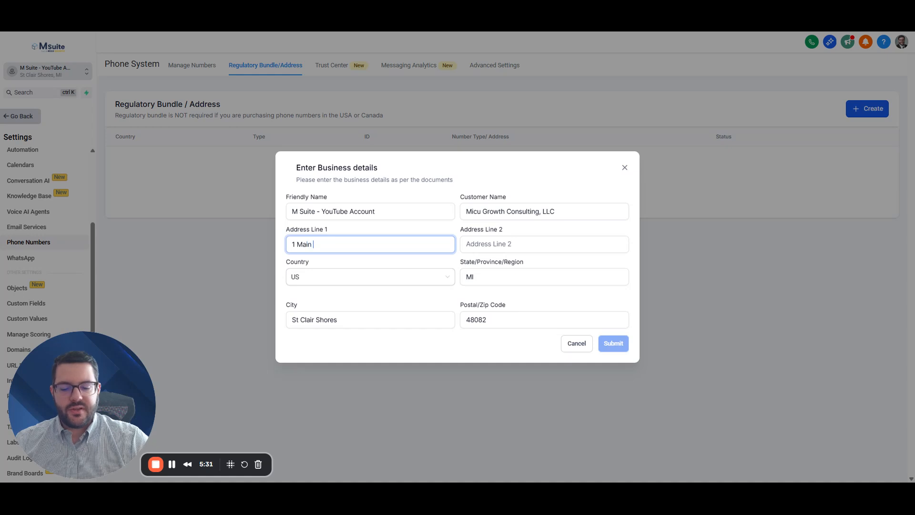
pyautogui.write(' St')
pyautogui.press('Tab')
pyautogui.press('Tab')
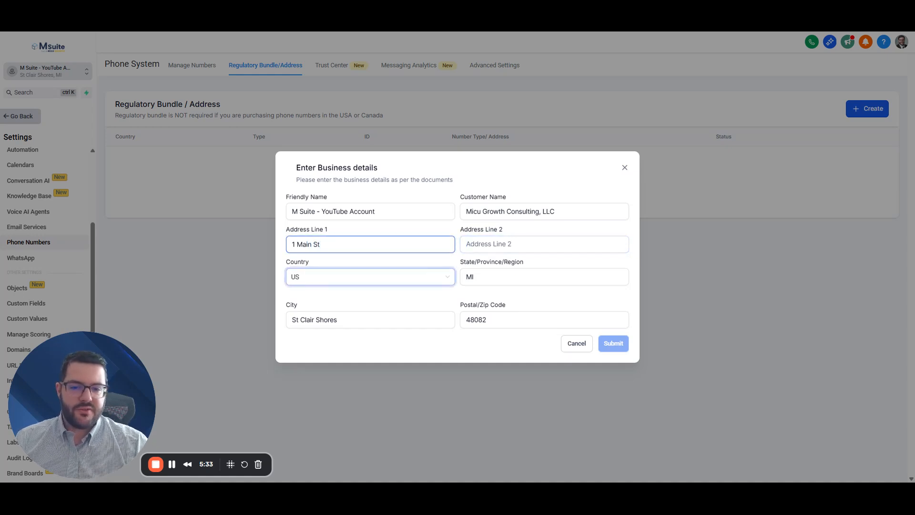
pyautogui.press('Tab')
pyautogui.press('Tab')
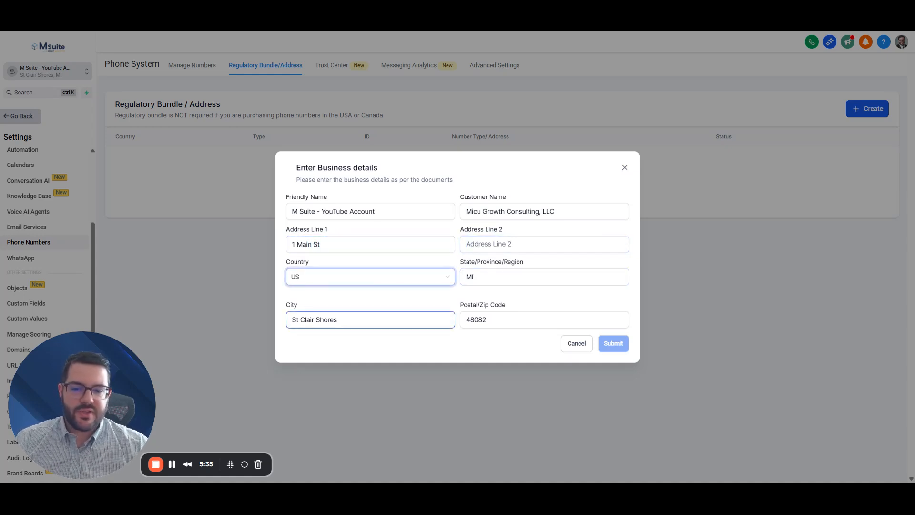
# Step: Replace the city with Detroit and select US as the country in the business details
pyautogui.click(307, 303)
pyautogui.tripleClick(327, 319)
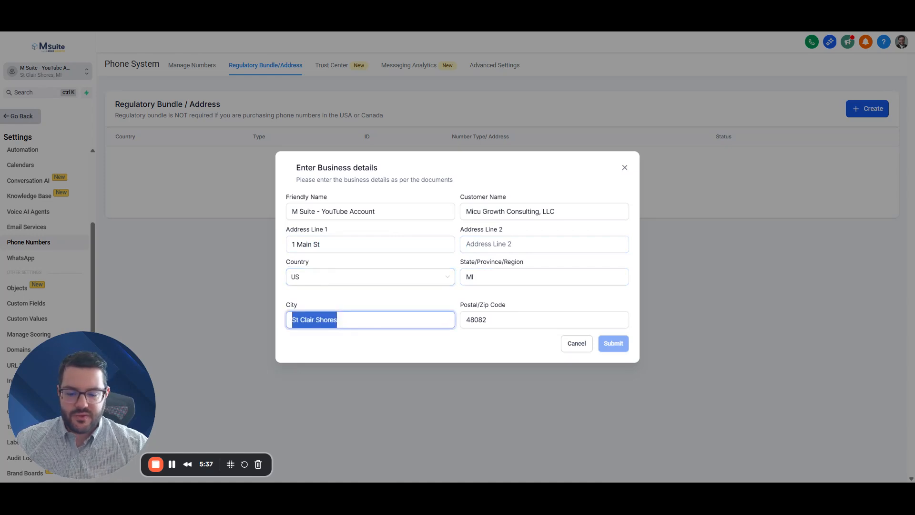
pyautogui.write('Detroit')
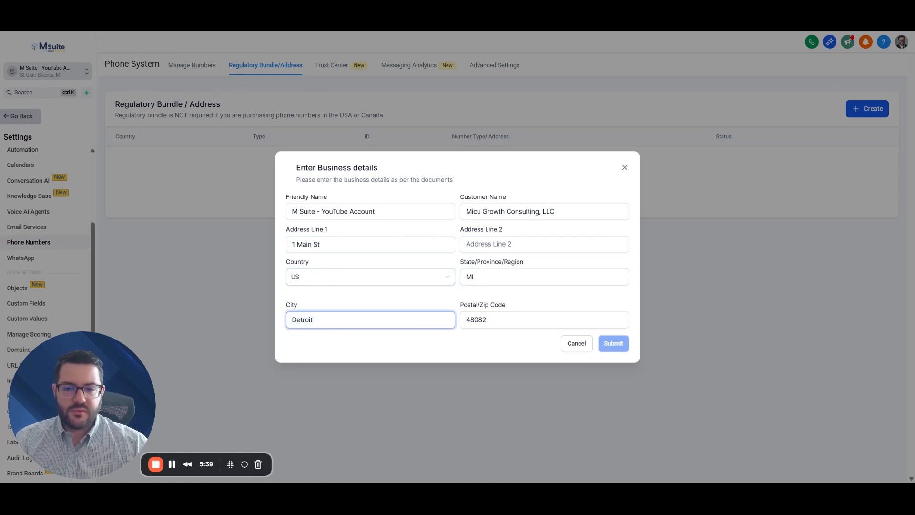
pyautogui.click(532, 301)
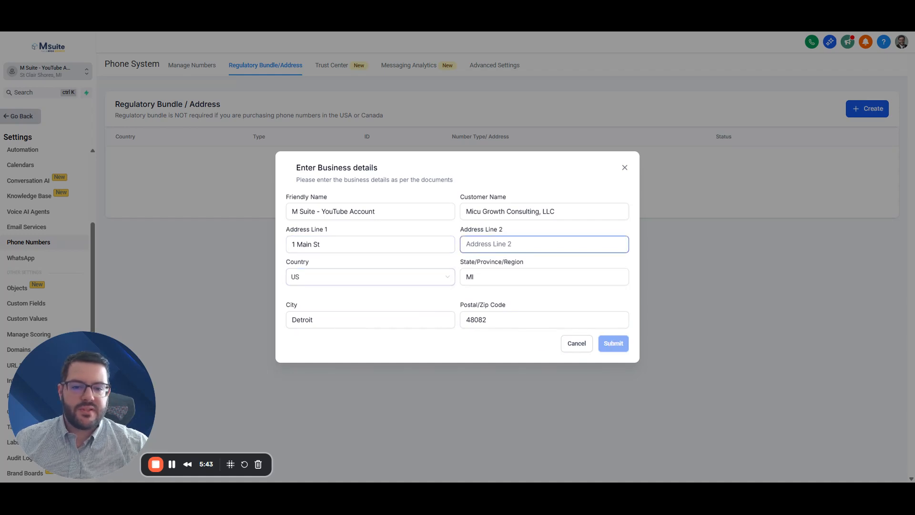
pyautogui.click(353, 278)
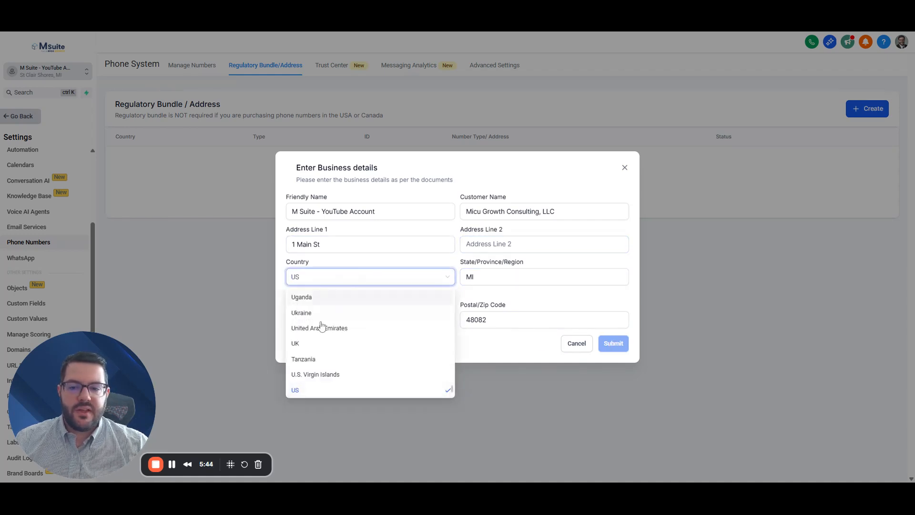
pyautogui.click(307, 390)
pyautogui.click(502, 290)
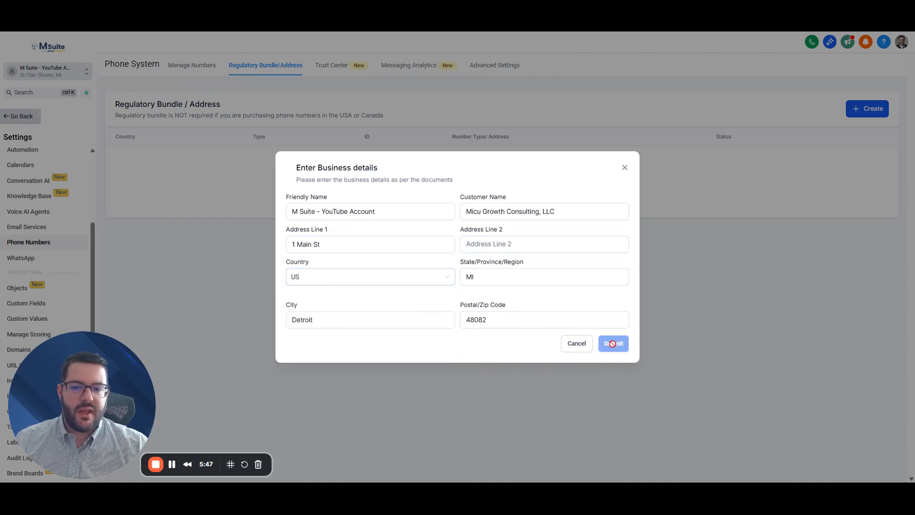
# Step: Remove the hyphen from the friendly name so it reads M Suite YouTube Account
pyautogui.click(320, 211)
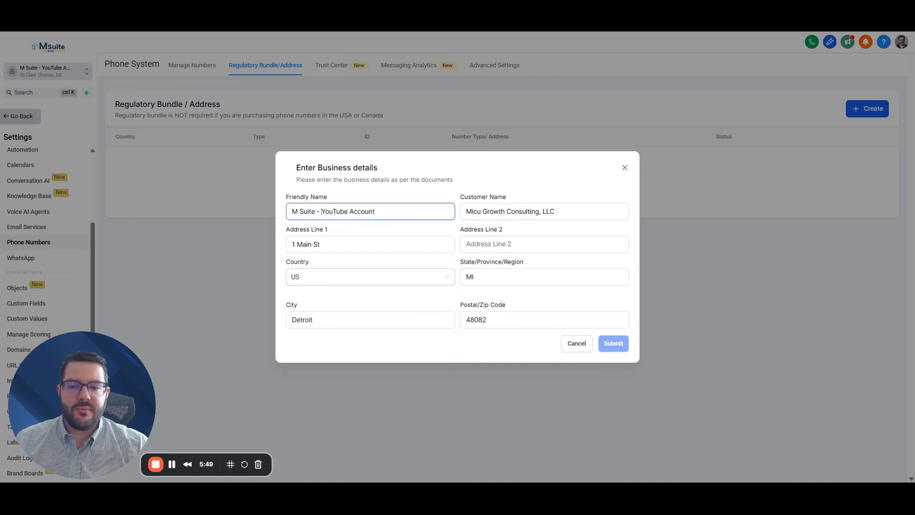
pyautogui.press('BackSpace')
pyautogui.press('BackSpace')
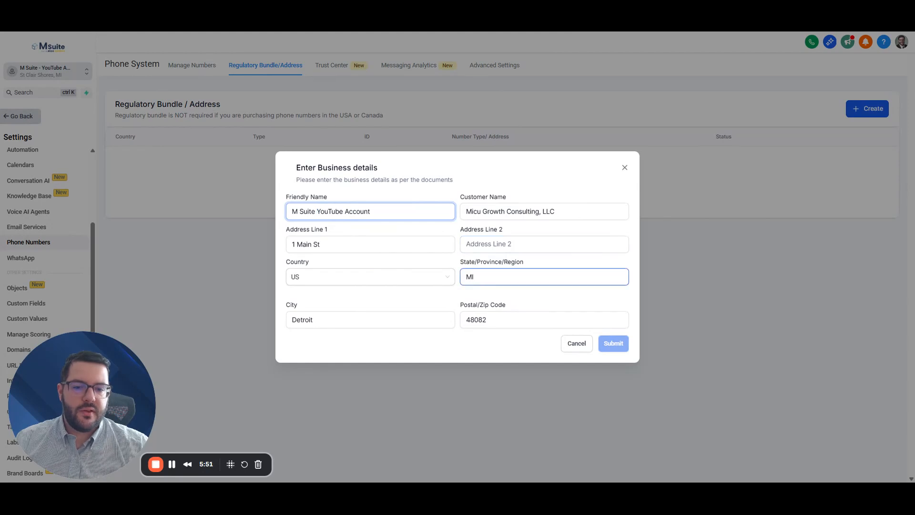
pyautogui.click(495, 244)
pyautogui.click(353, 244)
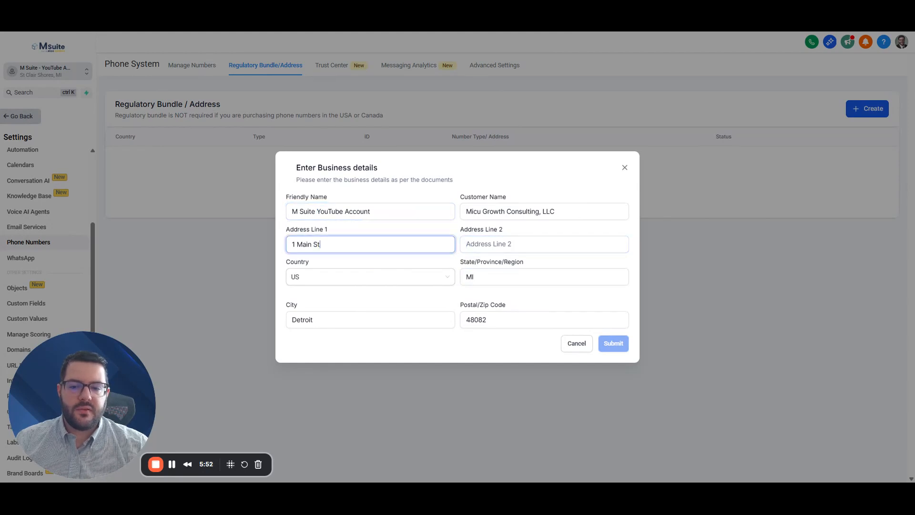
pyautogui.click(457, 293)
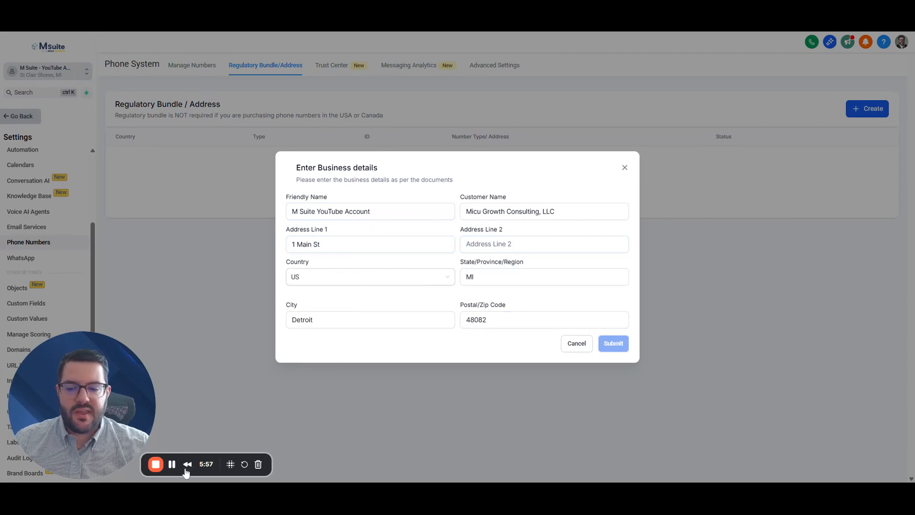
# Step: Examine the A2P Messaging registration status and requirements in the Trust Center, plus the Shaken/STIR (Voice) registration
pyautogui.click(172, 464)
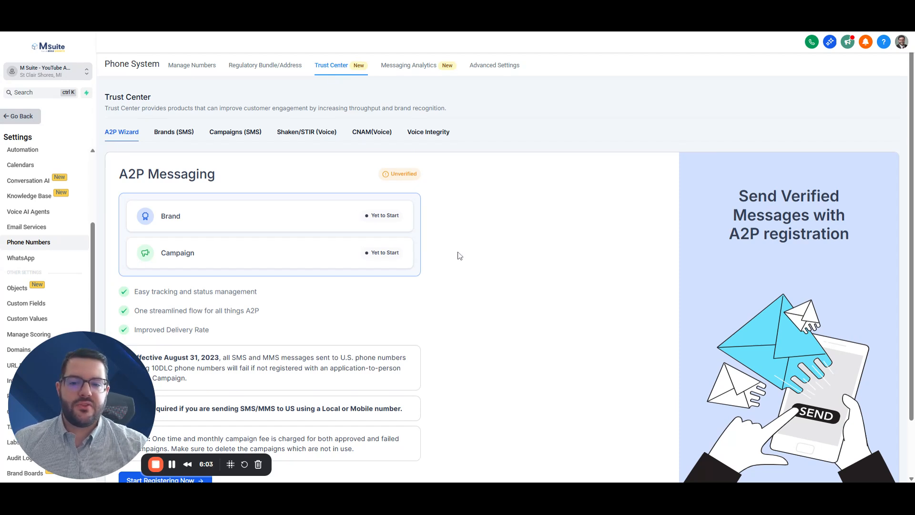
pyautogui.scroll(-1, 480, 256)
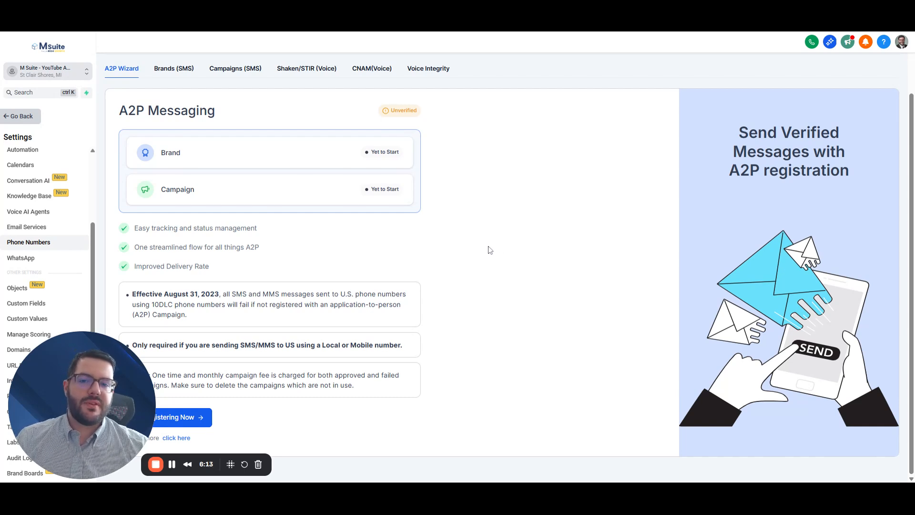
pyautogui.scroll(2, 457, 278)
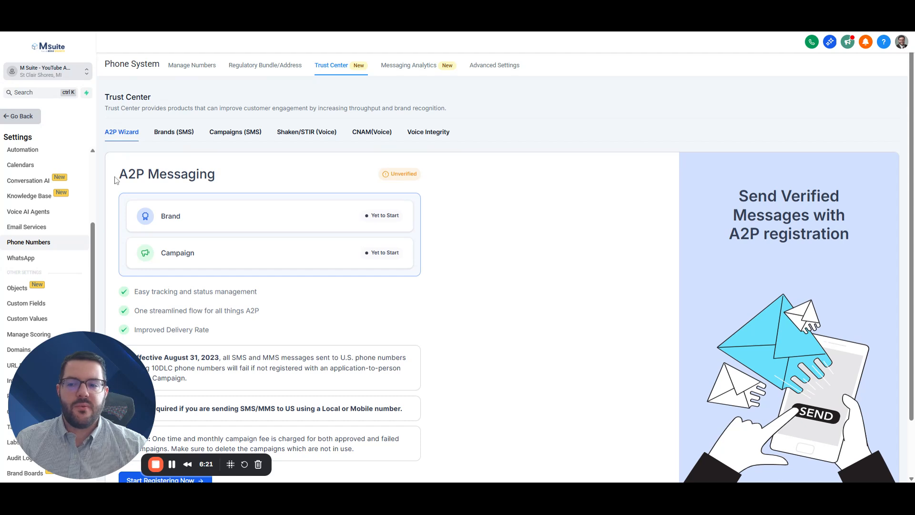
pyautogui.moveTo(390, 174); pyautogui.dragTo(433, 174)
pyautogui.click(427, 176)
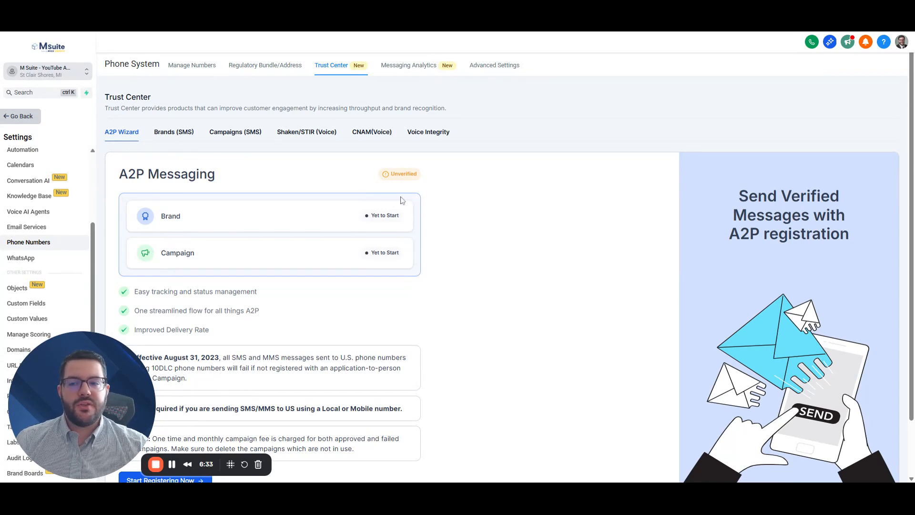
pyautogui.moveTo(117, 174); pyautogui.dragTo(235, 173)
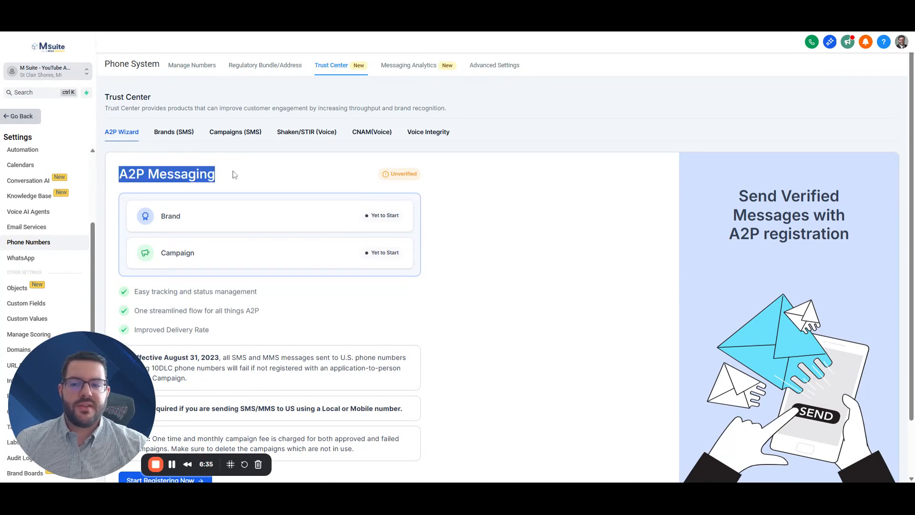
pyautogui.click(258, 175)
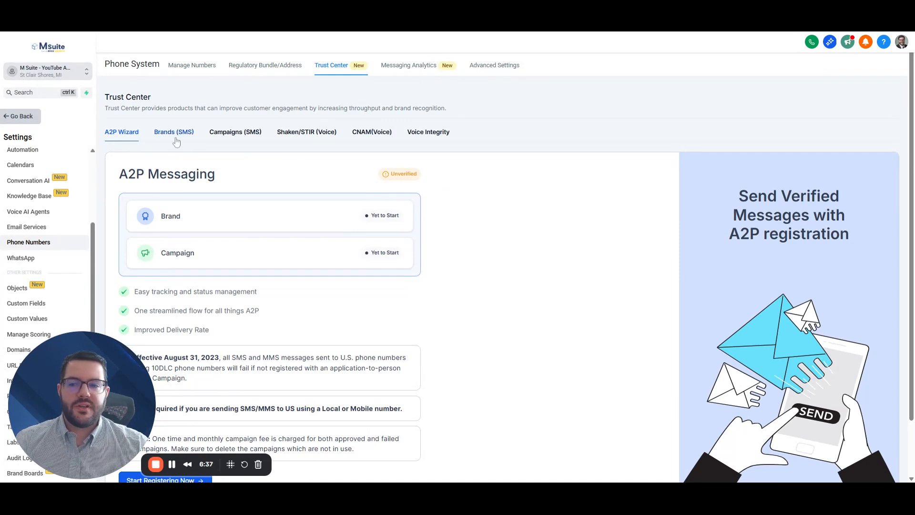
pyautogui.click(312, 137)
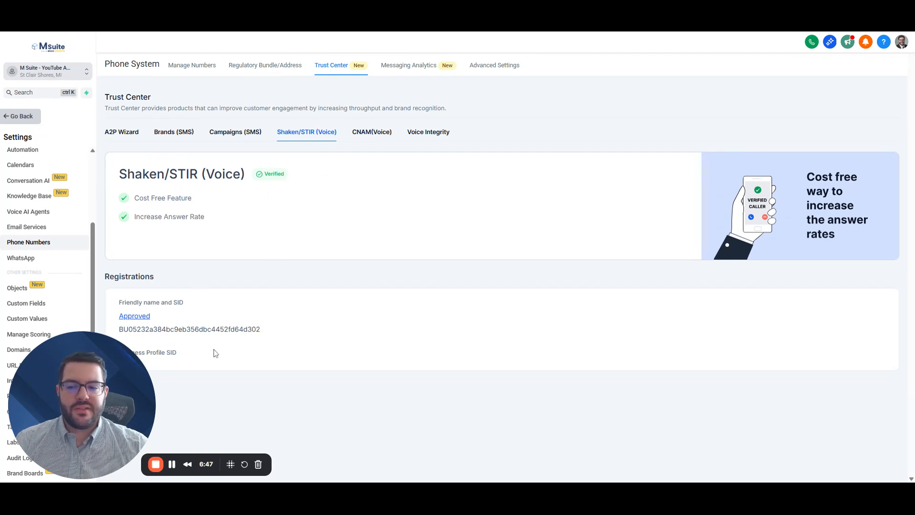
# Step: Open the CNAM (Voice) registration, review the business details it asks for, and return to the Trust Center
pyautogui.click(384, 137)
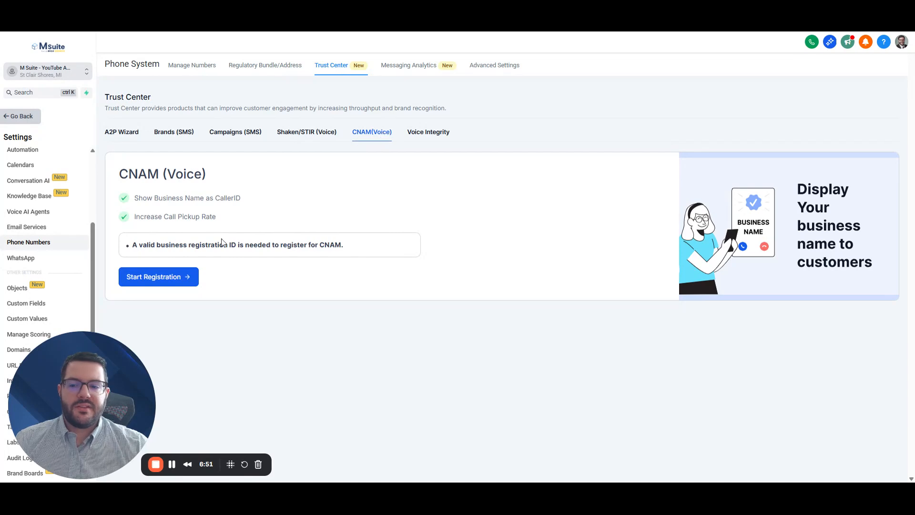
pyautogui.click(178, 280)
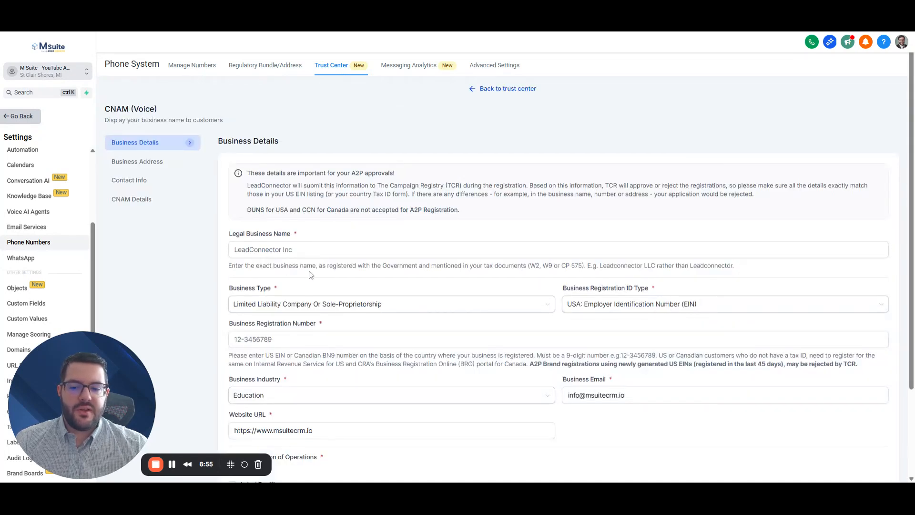
pyautogui.scroll(-1, 488, 321)
pyautogui.scroll(-2, 488, 320)
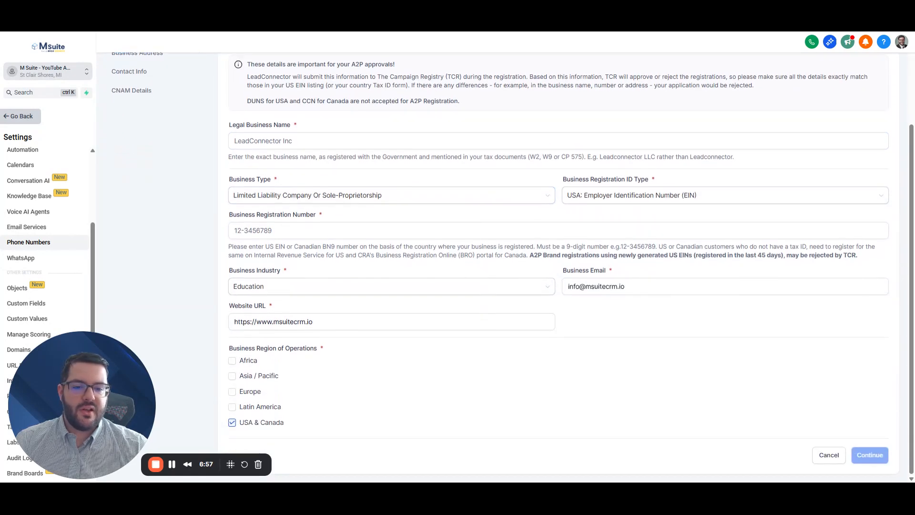
pyautogui.scroll(3, 488, 321)
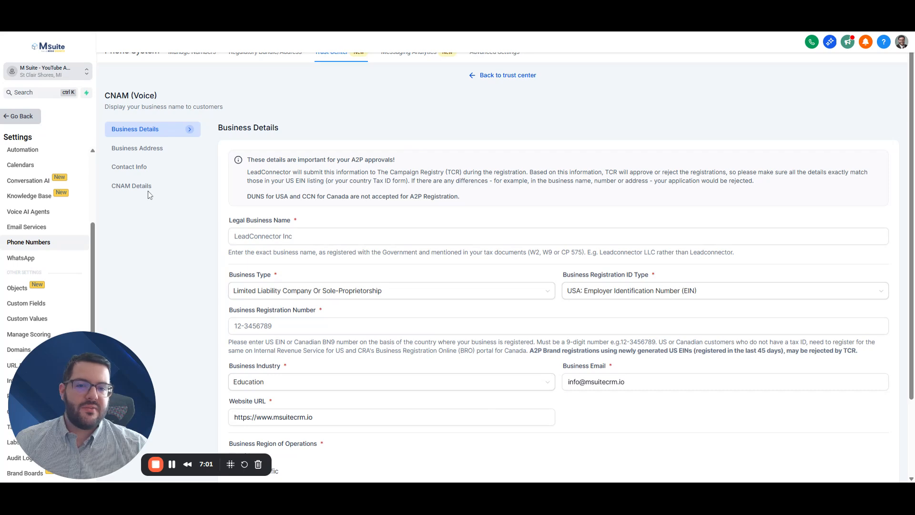
pyautogui.scroll(-2, 577, 272)
pyautogui.scroll(2, 582, 301)
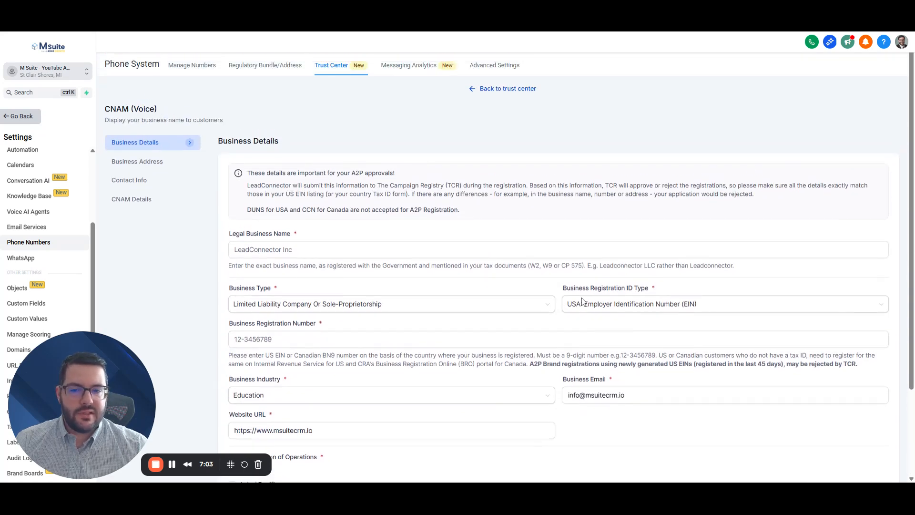
pyautogui.scroll(-2, 582, 301)
pyautogui.click(582, 302)
pyautogui.scroll(2, 582, 301)
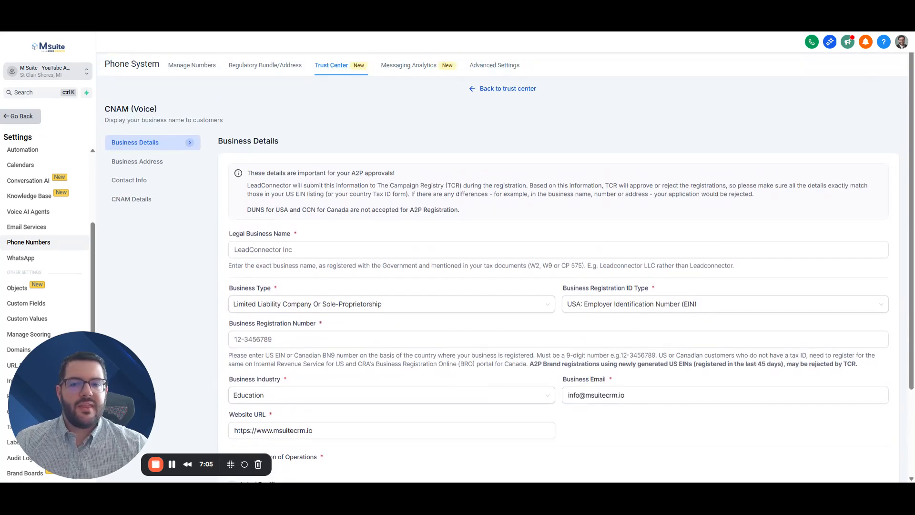
pyautogui.click(501, 90)
# Step: Review the Voice Integrity registration, and check the SMS brands and campaigns in the other M Suite account
pyautogui.click(437, 138)
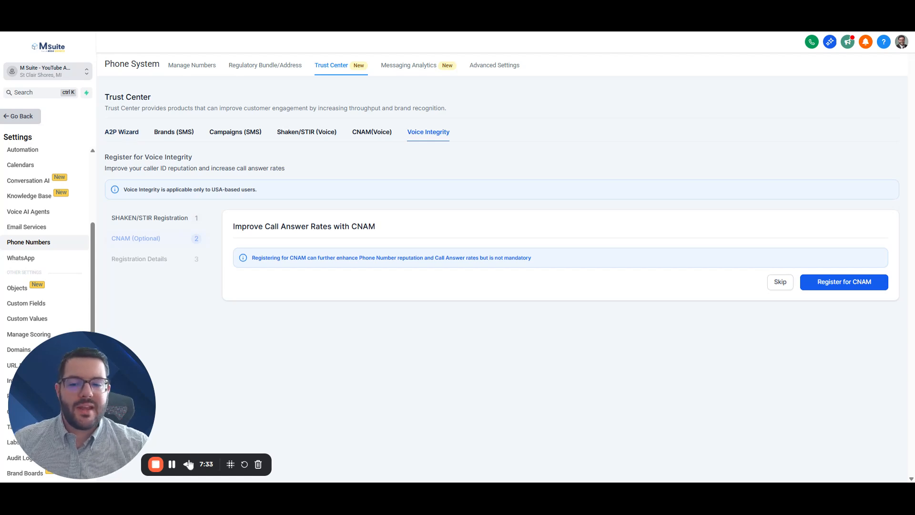
pyautogui.click(172, 465)
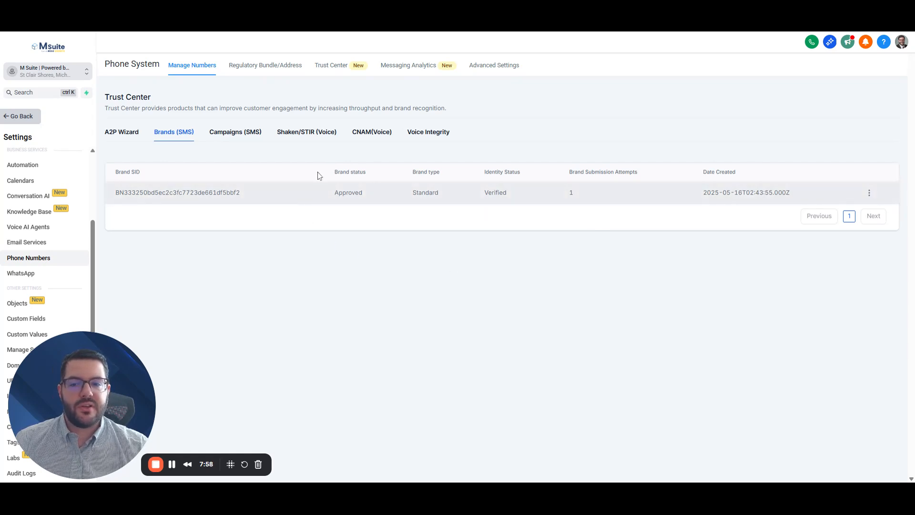
pyautogui.click(252, 137)
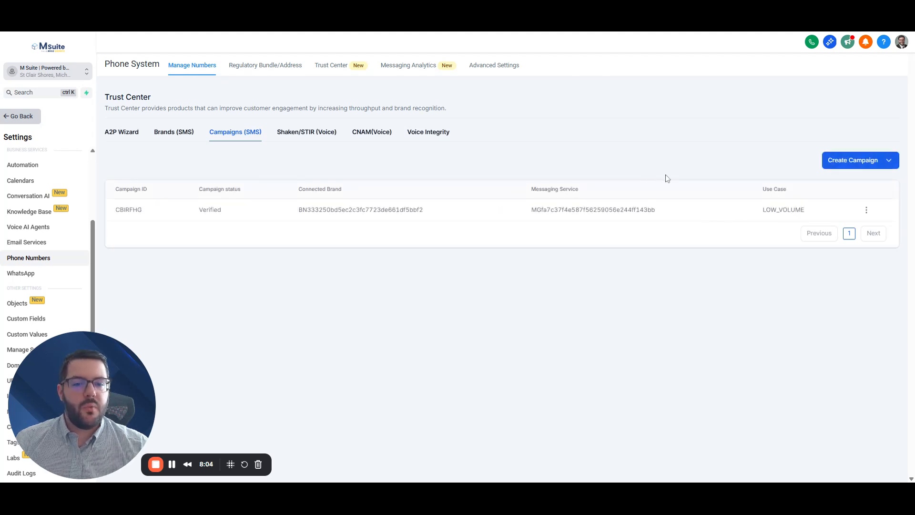
# Step: Start a new SMS campaign for the STANDARD brand, review the use case options, and keep Low Volume Mixed (Recommended)
pyautogui.click(852, 162)
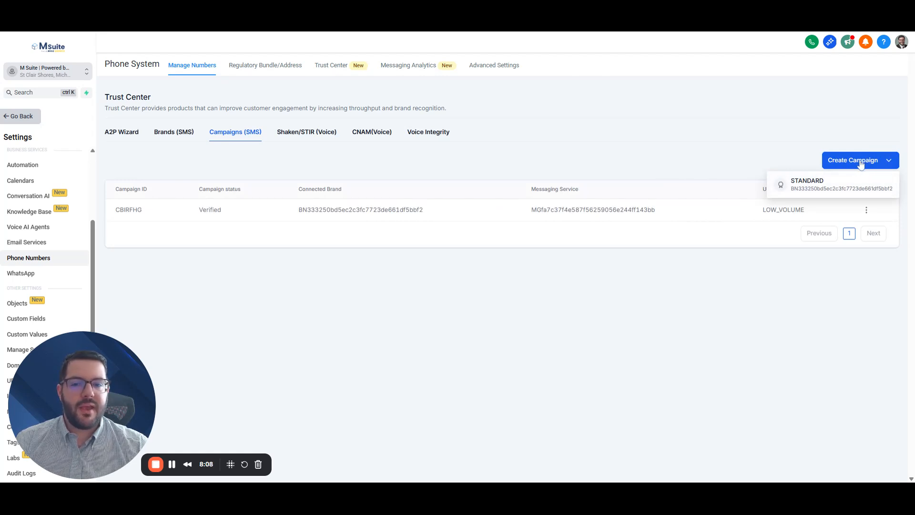
pyautogui.click(821, 190)
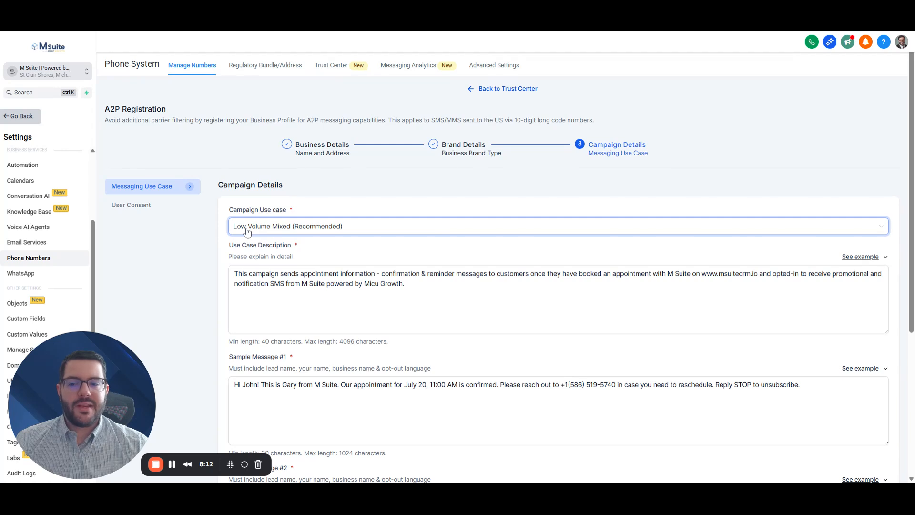
pyautogui.click(338, 231)
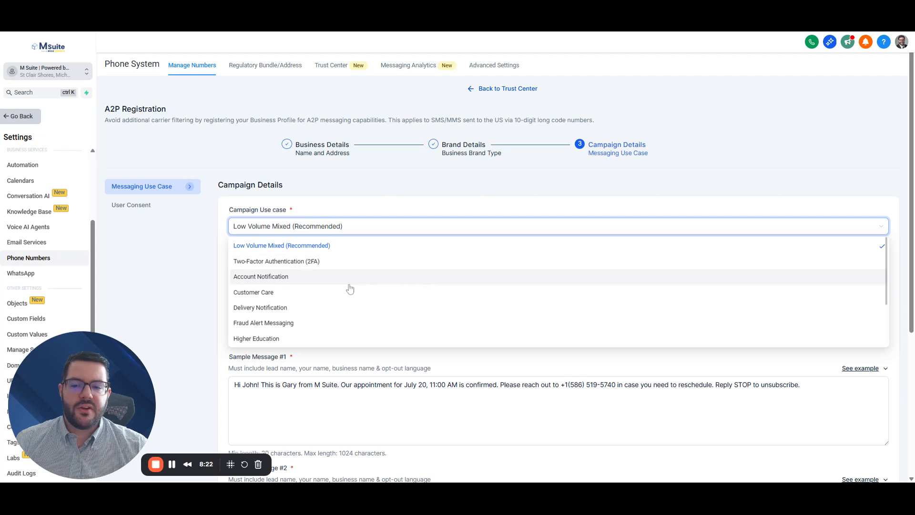
pyautogui.scroll(-2, 280, 310)
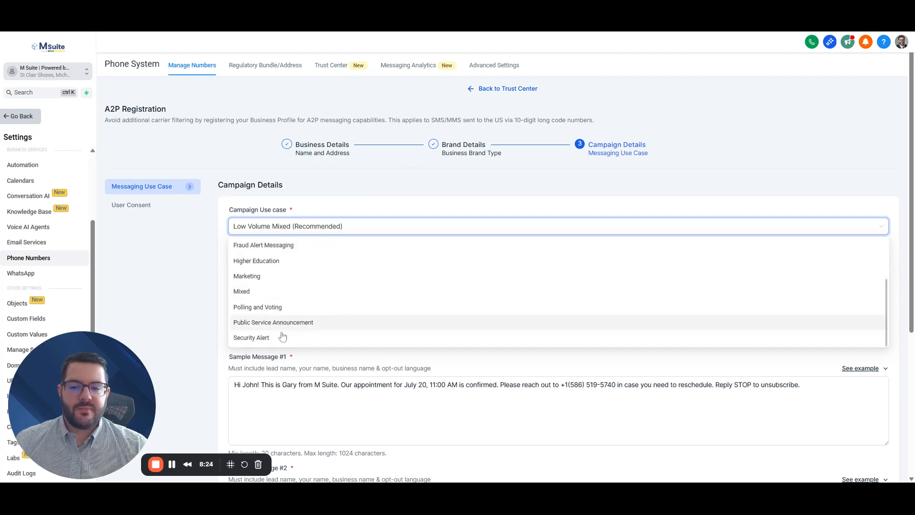
pyautogui.click(364, 230)
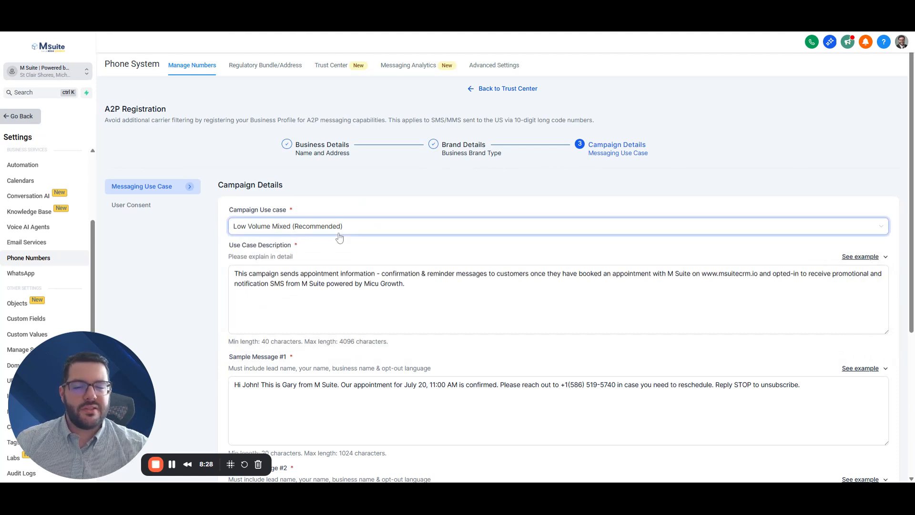
pyautogui.press('Tab')
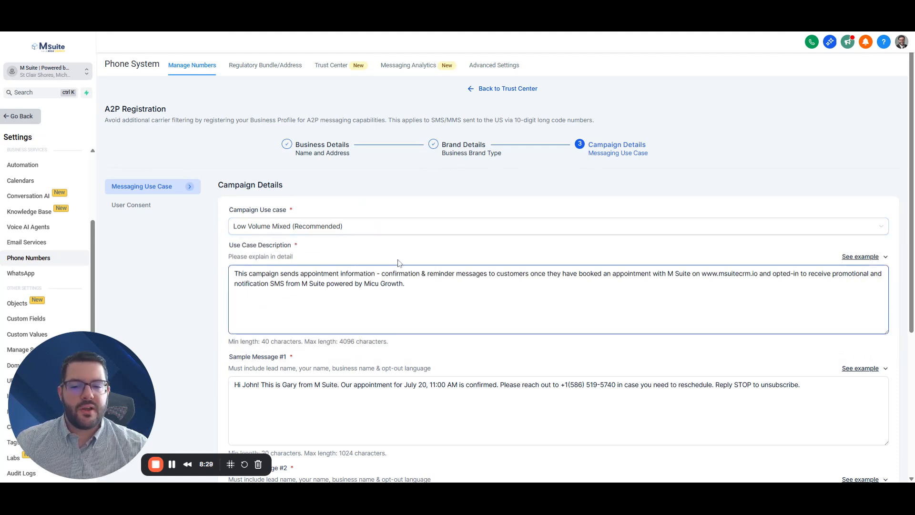
# Step: Replace the use case description with the first provided example about appointment confirmation and reminder messages
pyautogui.click(859, 258)
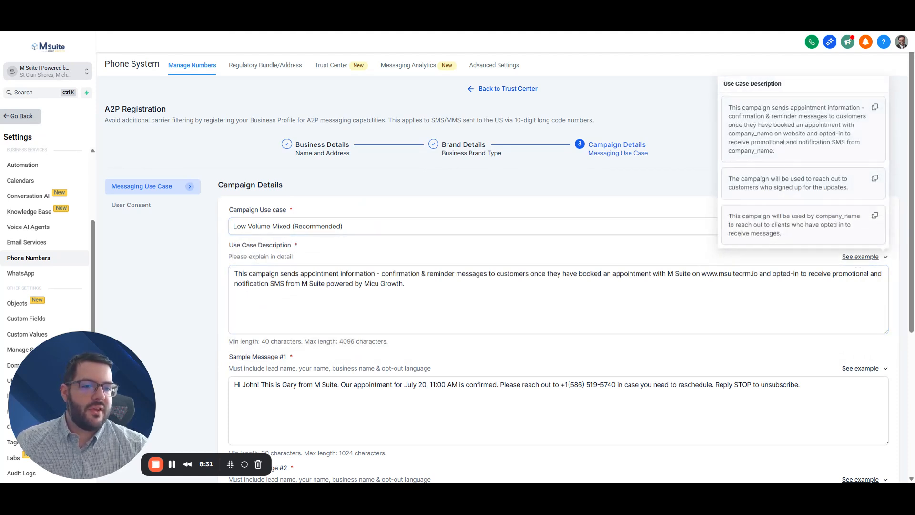
pyautogui.click(874, 108)
pyautogui.hotkey('ctrl', 'a')
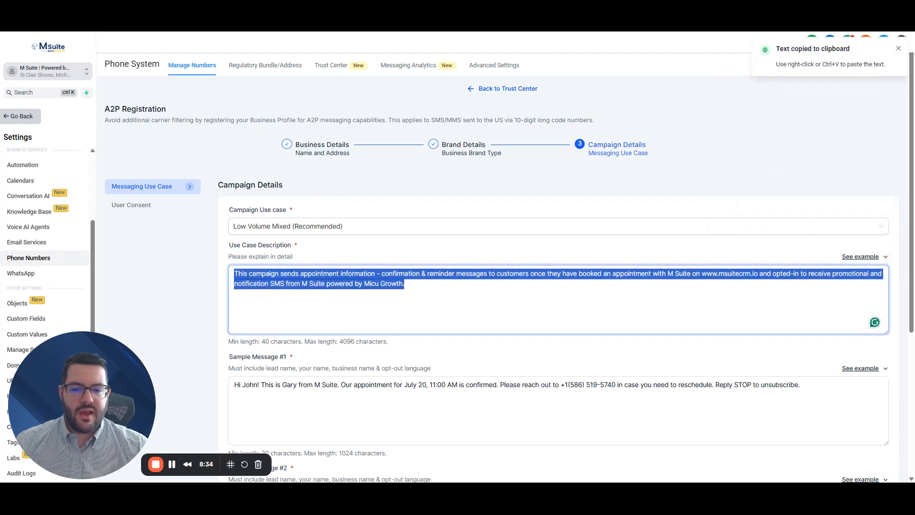
pyautogui.hotkey('ctrl', 'v')
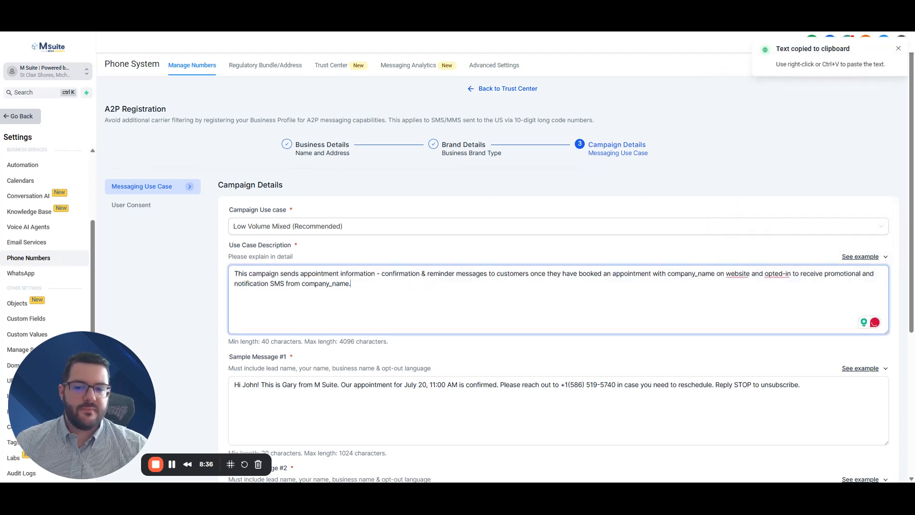
# Step: Replace Sample Message #1 with the first provided example, the appointment confirmation message
pyautogui.click(861, 369)
pyautogui.click(875, 256)
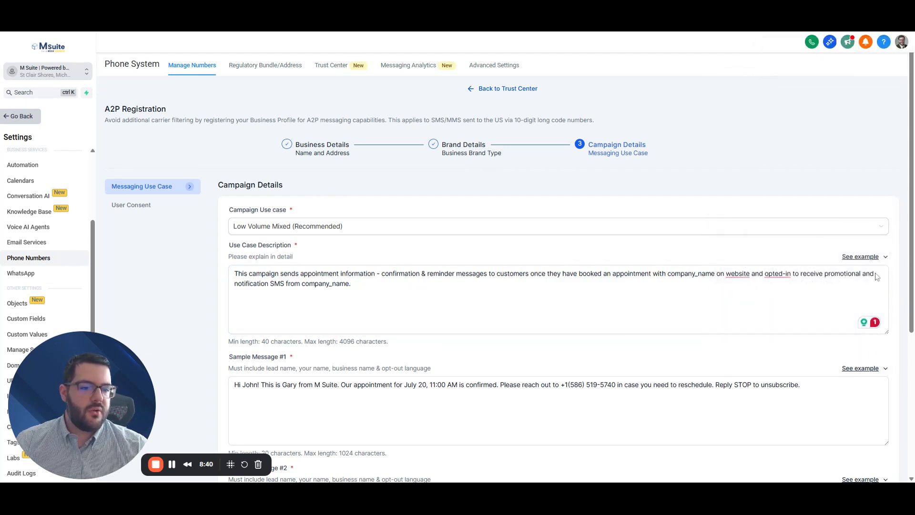
pyautogui.click(868, 374)
pyautogui.click(875, 256)
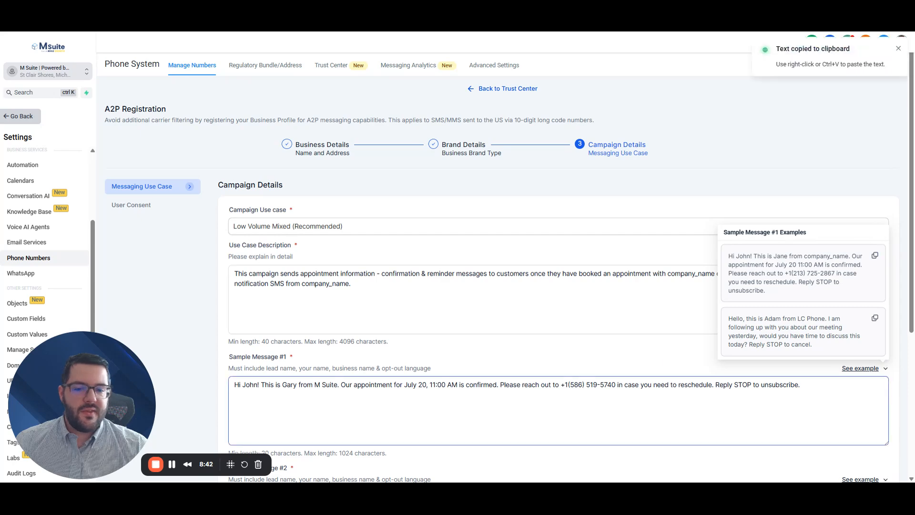
pyautogui.hotkey('ctrl', 'a')
pyautogui.hotkey('ctrl', 'v')
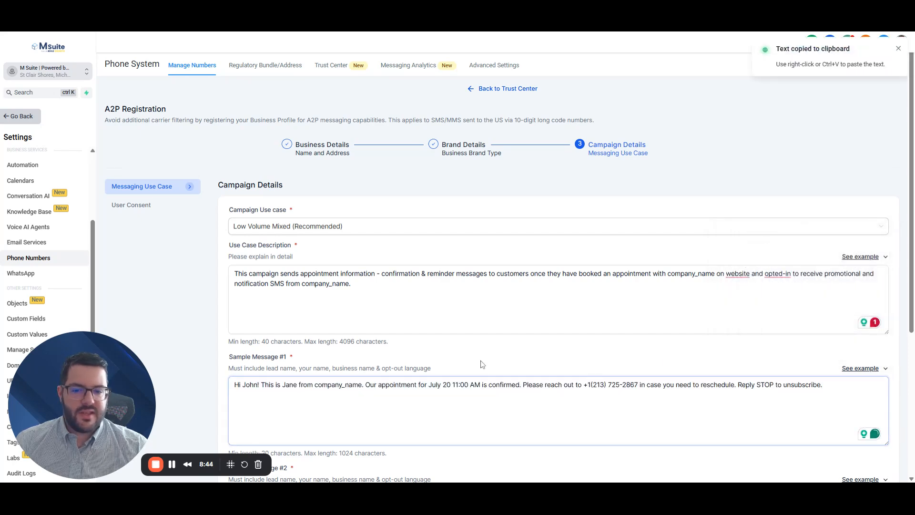
# Step: Replace Sample Message #2 with the first provided example, the missed-appointment message offering to reschedule
pyautogui.scroll(-1, 481, 364)
pyautogui.scroll(-3, 482, 365)
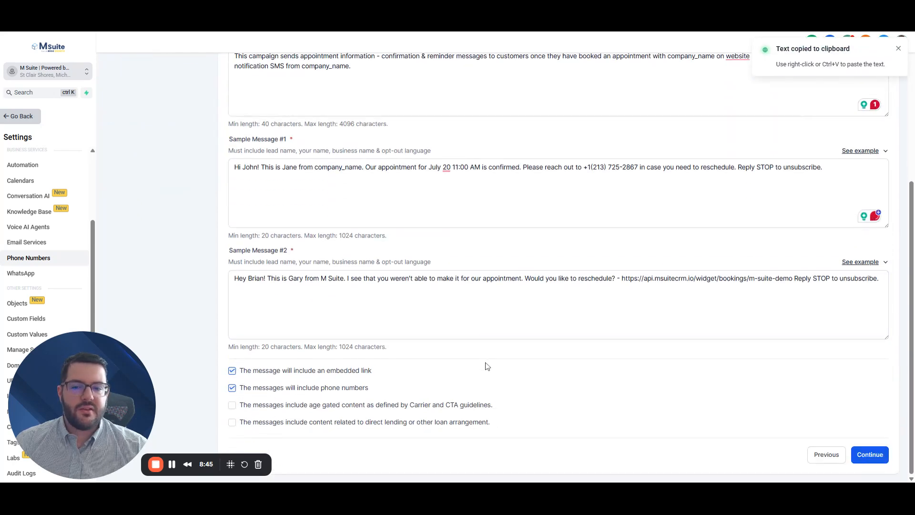
pyautogui.click(873, 264)
pyautogui.click(875, 158)
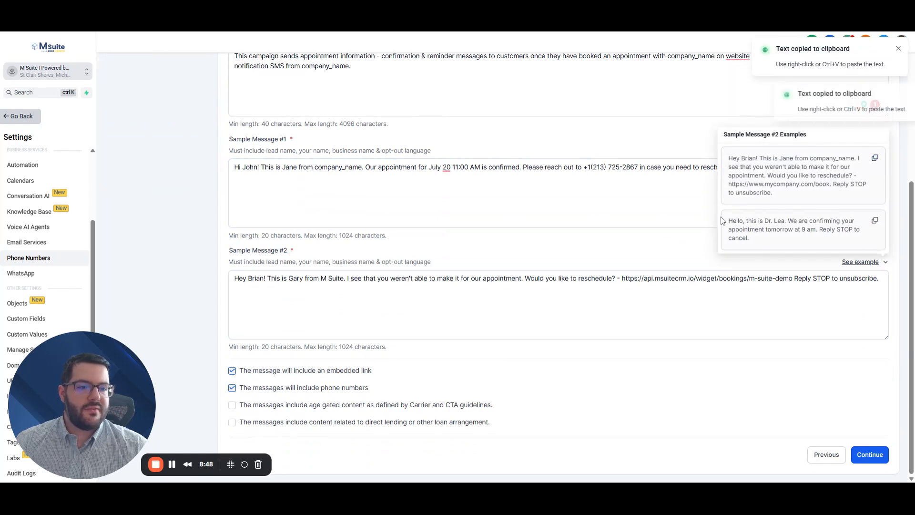
pyautogui.hotkey('ctrl', 'a')
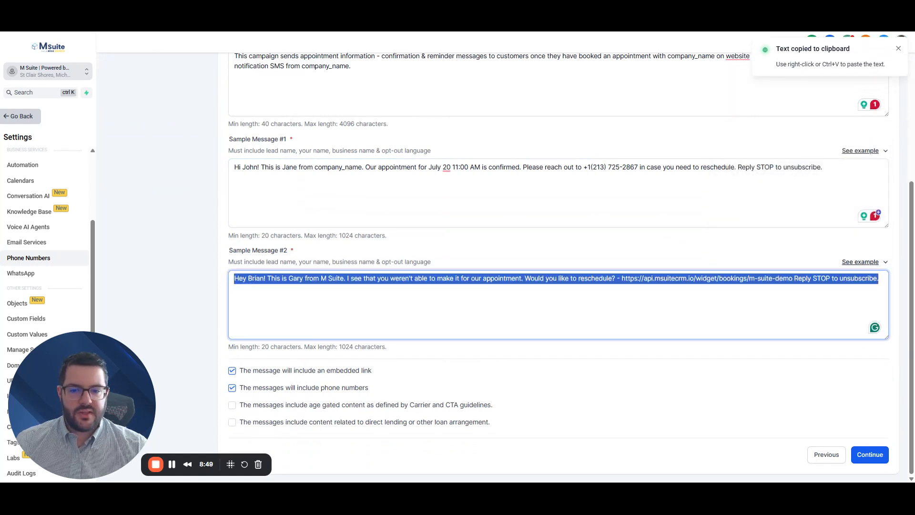
pyautogui.hotkey('ctrl', 'v')
pyautogui.scroll(3, 486, 256)
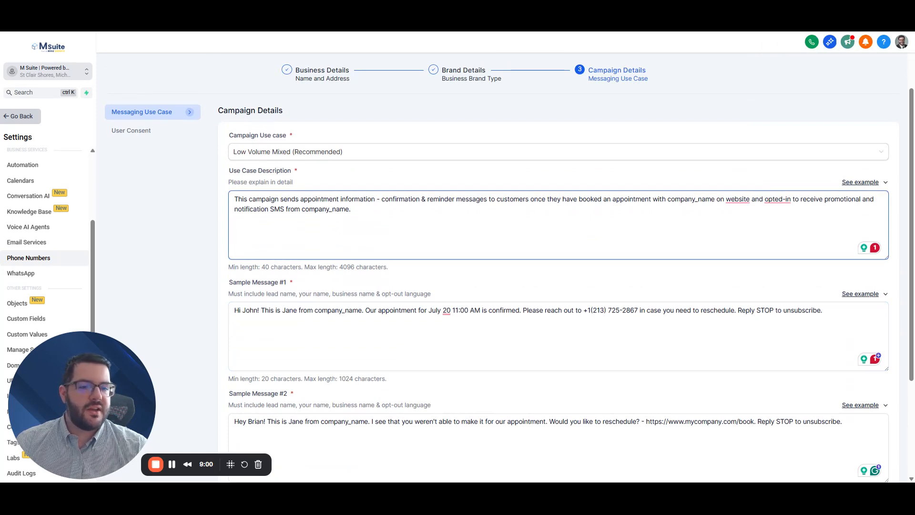
pyautogui.moveTo(667, 199); pyautogui.dragTo(715, 199)
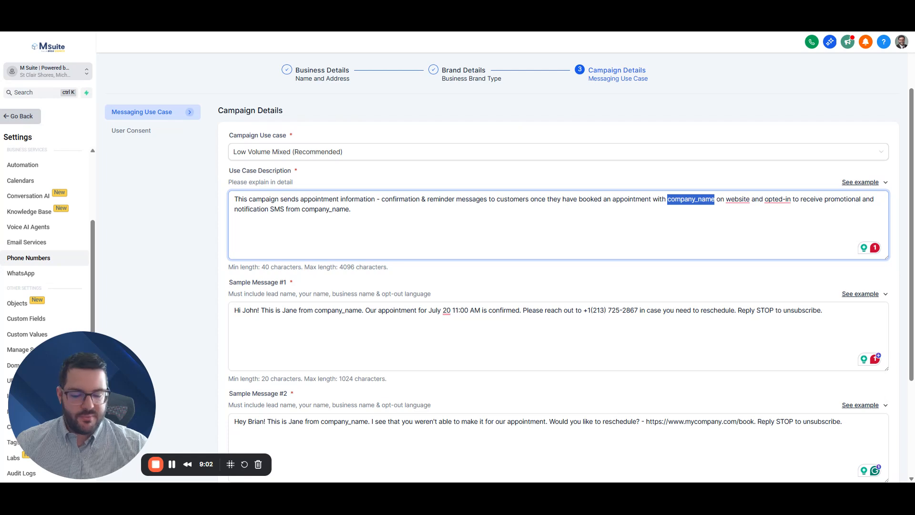
pyautogui.write('M Suite')
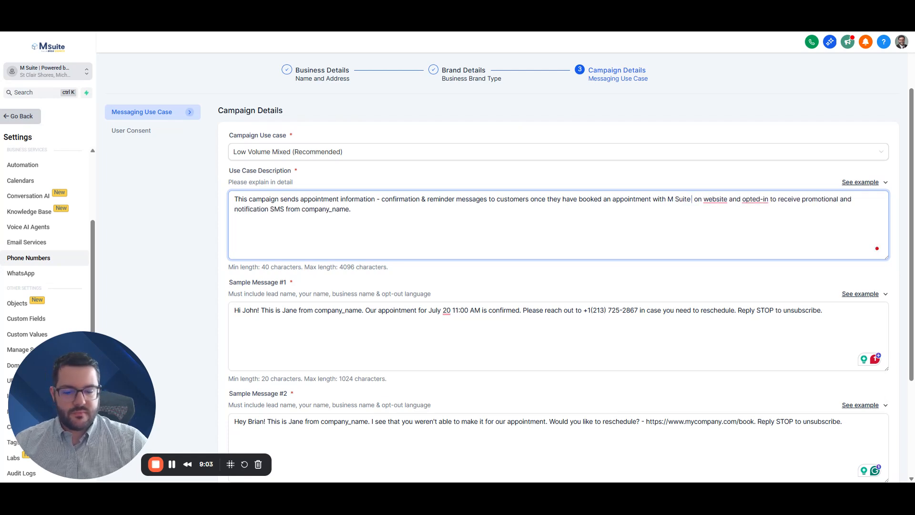
pyautogui.write(' powered by Micu')
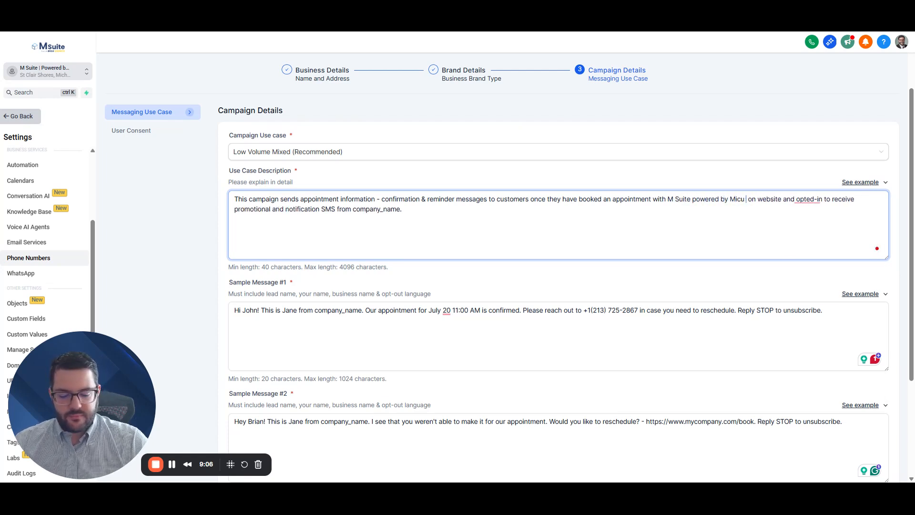
pyautogui.write(' Growth on ')
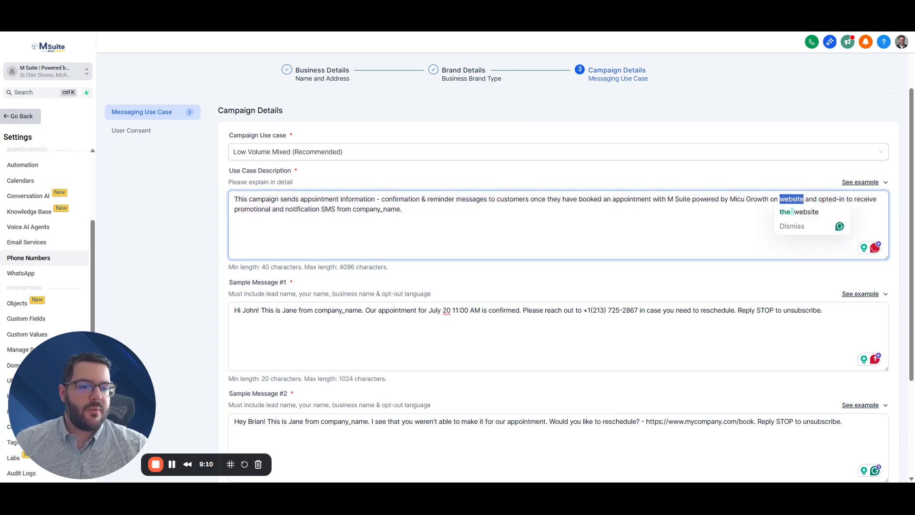
pyautogui.write('www.')
pyautogui.write('msuitecrm')
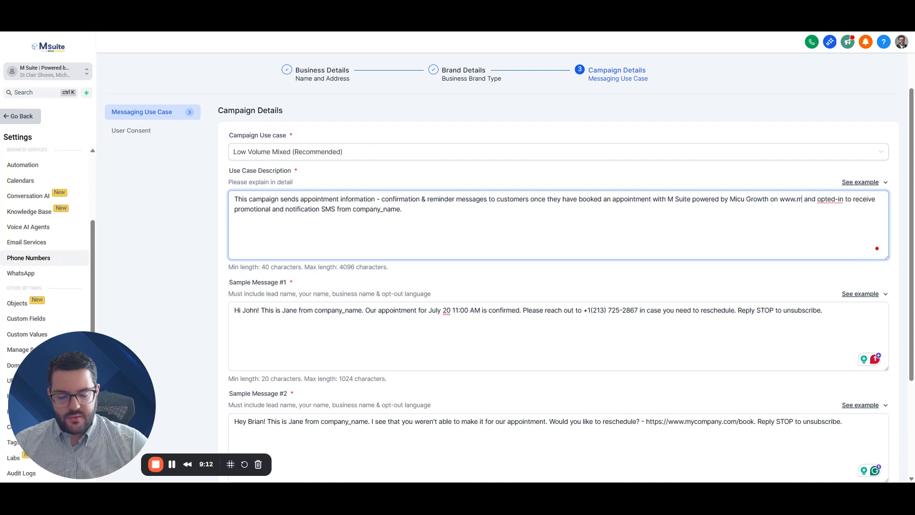
pyautogui.write('.io')
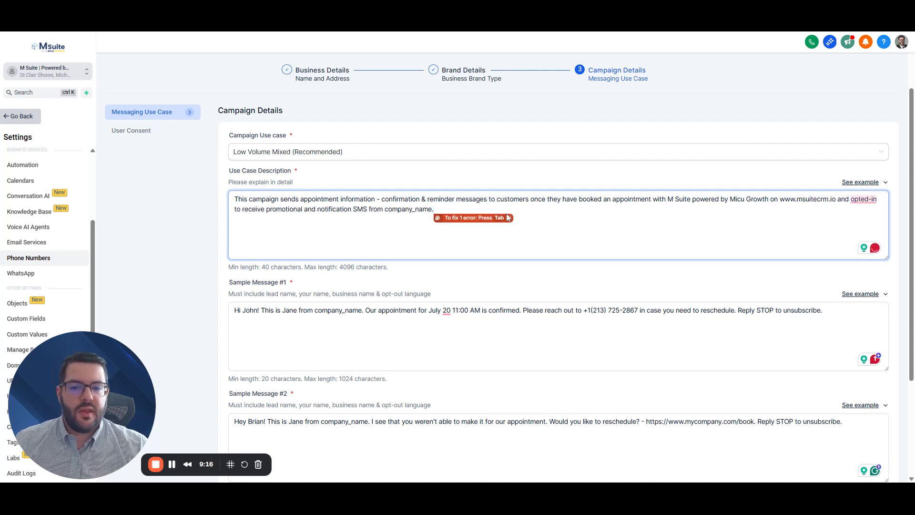
# Step: Copy M Suite powered by Micu Growth over the closing company_name in the description, and check the text against the provided examples
pyautogui.moveTo(668, 199); pyautogui.dragTo(769, 199)
pyautogui.hotkey('ctrl', 'c')
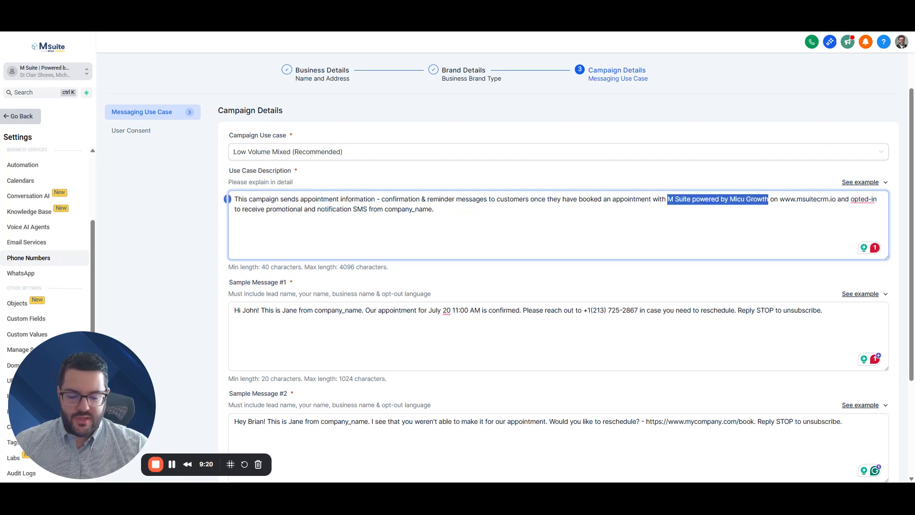
pyautogui.moveTo(384, 209); pyautogui.dragTo(434, 209)
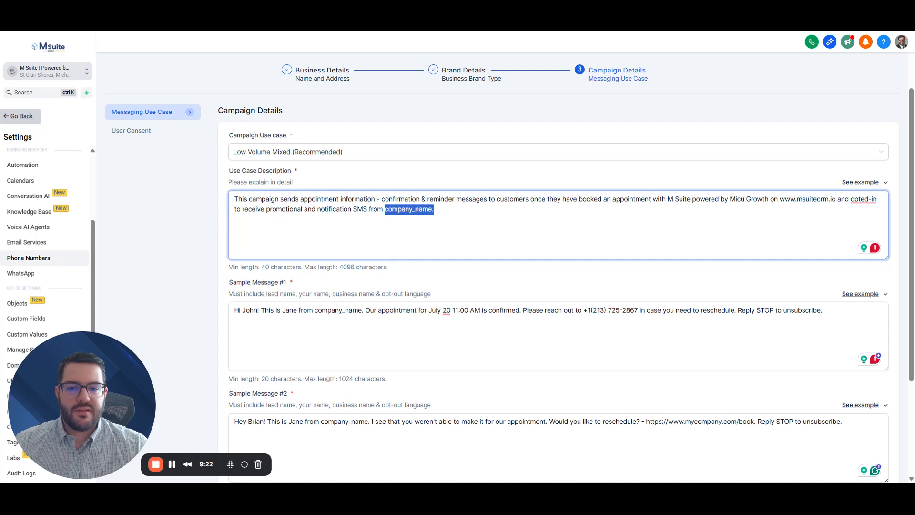
pyautogui.hotkey('ctrl', 'v')
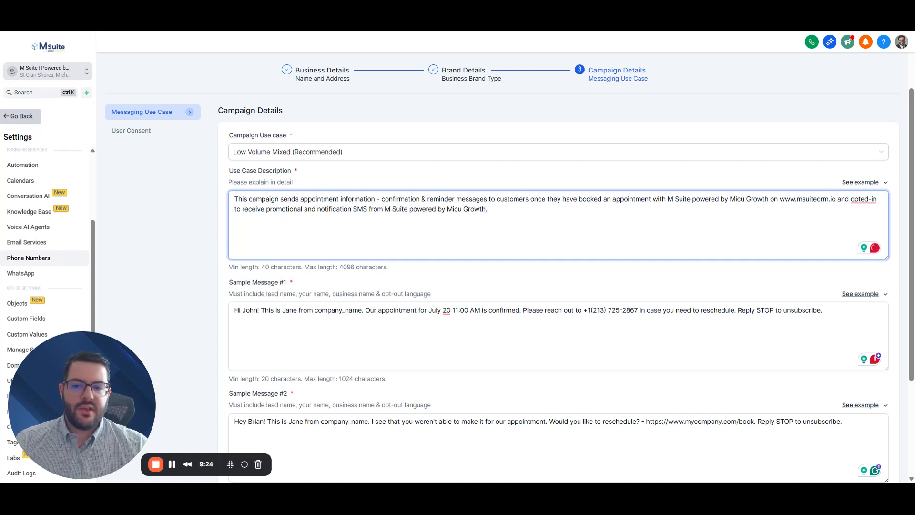
pyautogui.click(506, 273)
pyautogui.scroll(-1, 505, 273)
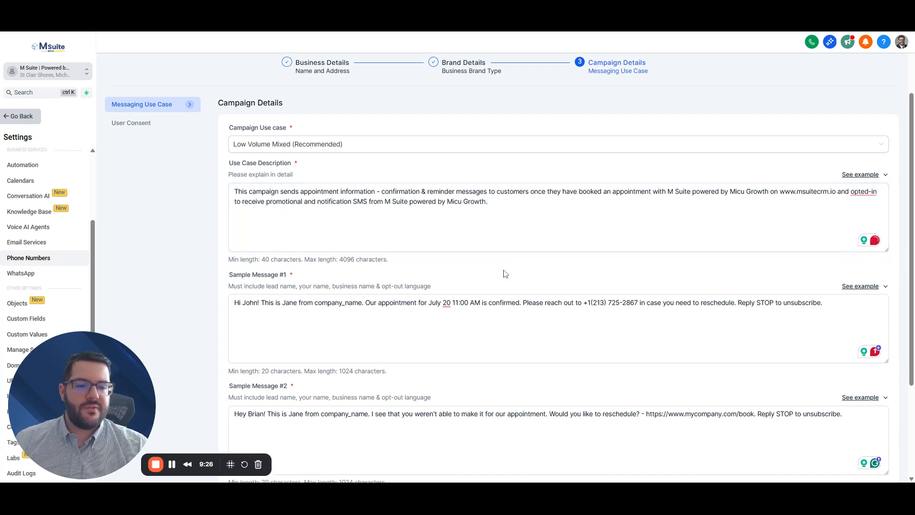
pyautogui.click(505, 273)
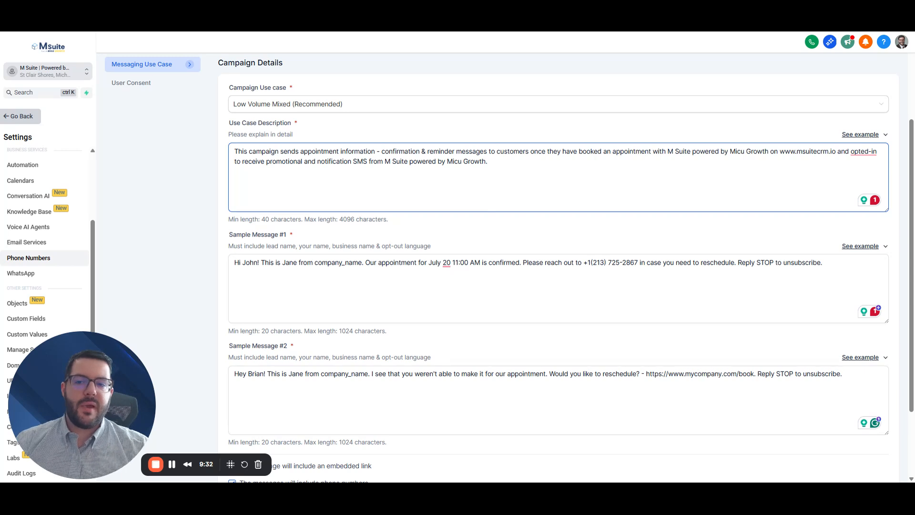
pyautogui.click(885, 135)
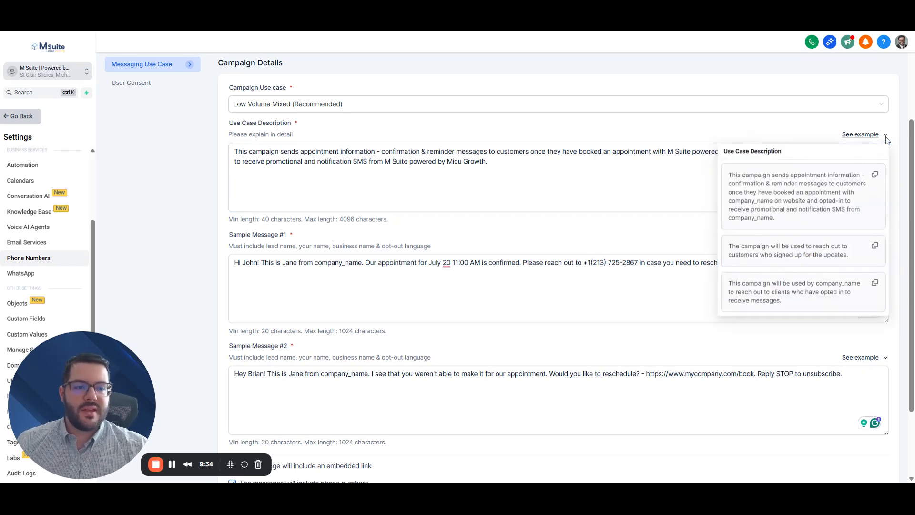
pyautogui.click(887, 137)
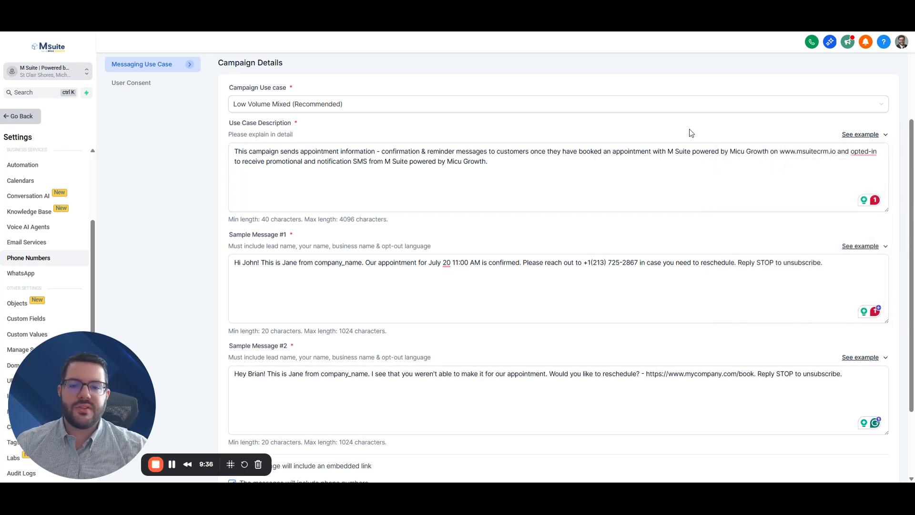
# Step: In Sample Message #1, replace company_name with M Suite powered by Micu Growth and enter the sender's first name
pyautogui.scroll(-1, 515, 244)
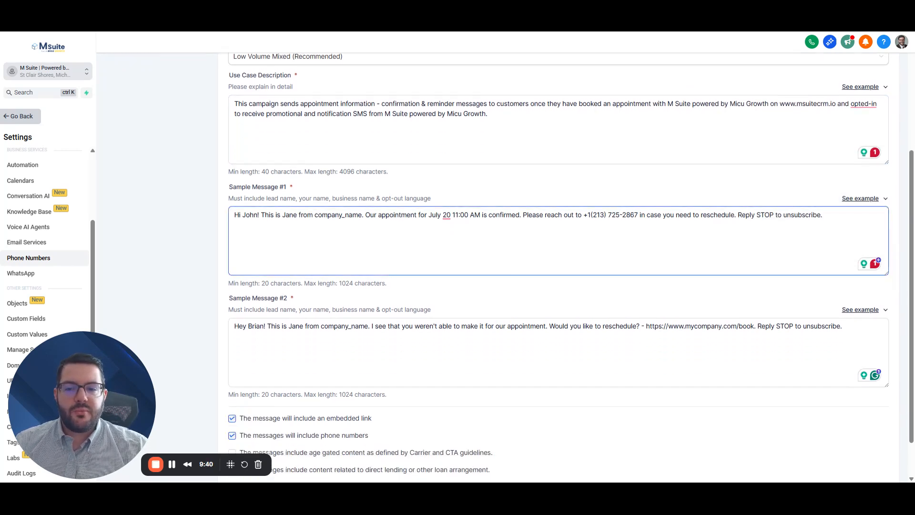
pyautogui.moveTo(315, 215); pyautogui.dragTo(362, 215)
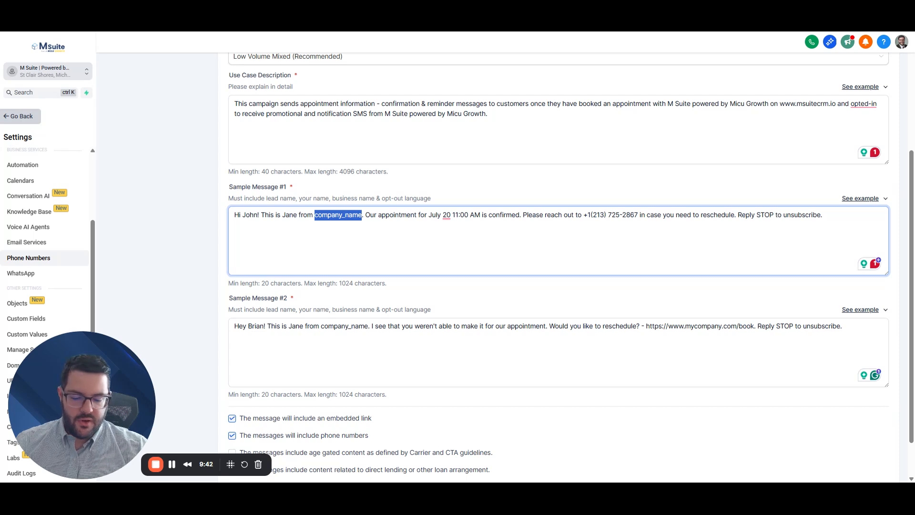
pyautogui.hotkey('ctrl', 'v')
pyautogui.moveTo(297, 215); pyautogui.dragTo(285, 215)
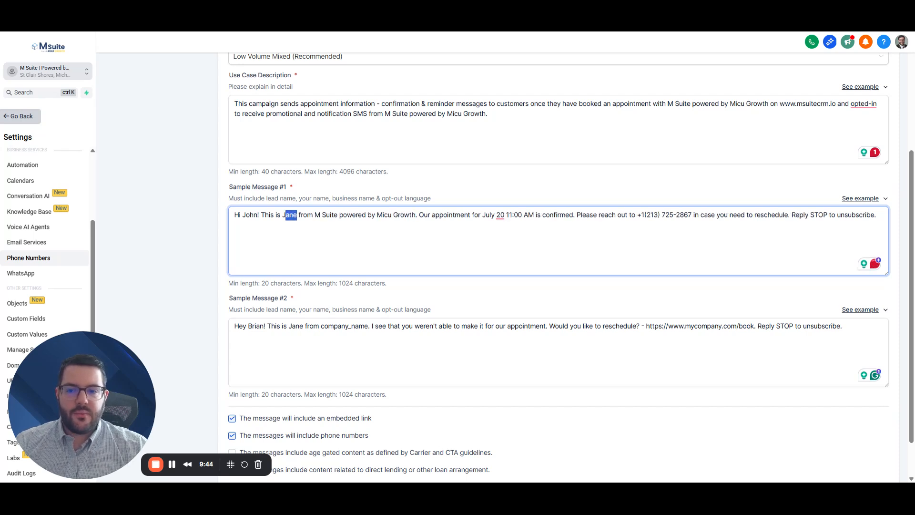
pyautogui.write('Gary')
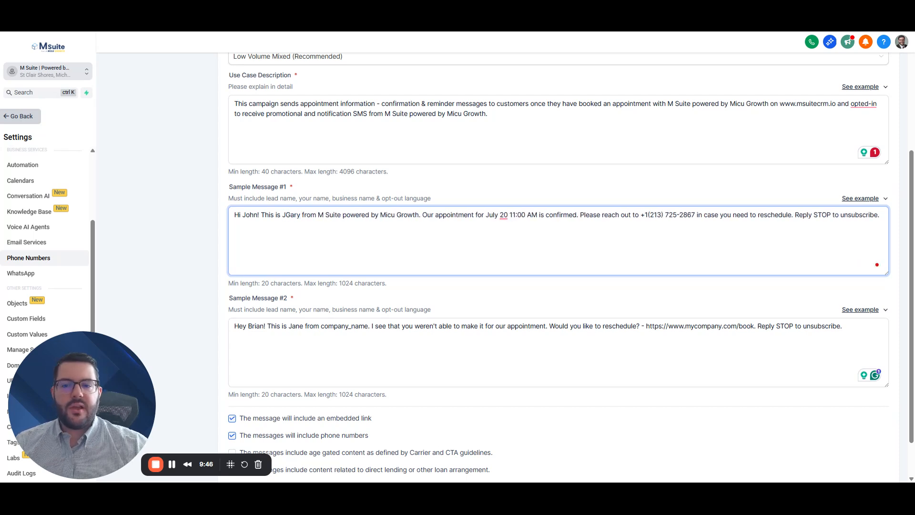
pyautogui.click(282, 215)
pyautogui.press('Delete')
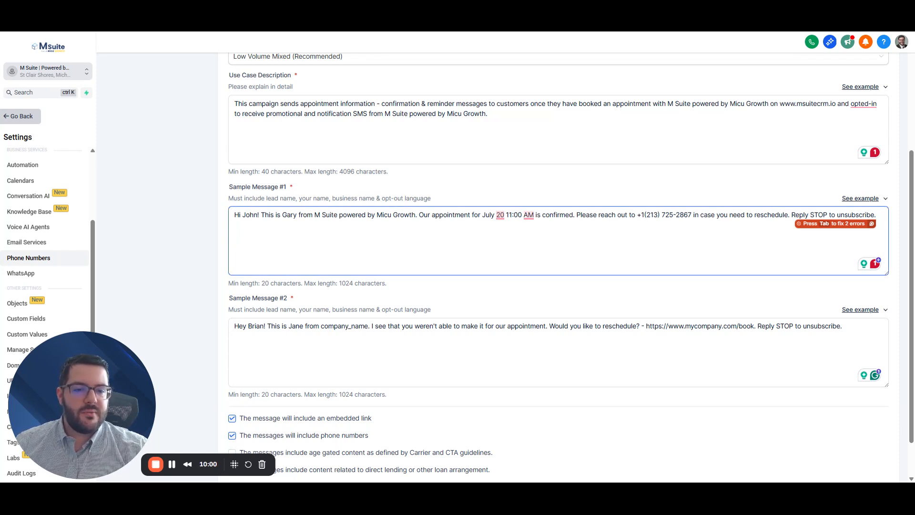
# Step: In Sample Message #2, enter the sender's first name and copy M Suite powered by Micu Growth over company_name
pyautogui.moveTo(644, 215); pyautogui.dragTo(685, 215)
pyautogui.click(684, 217)
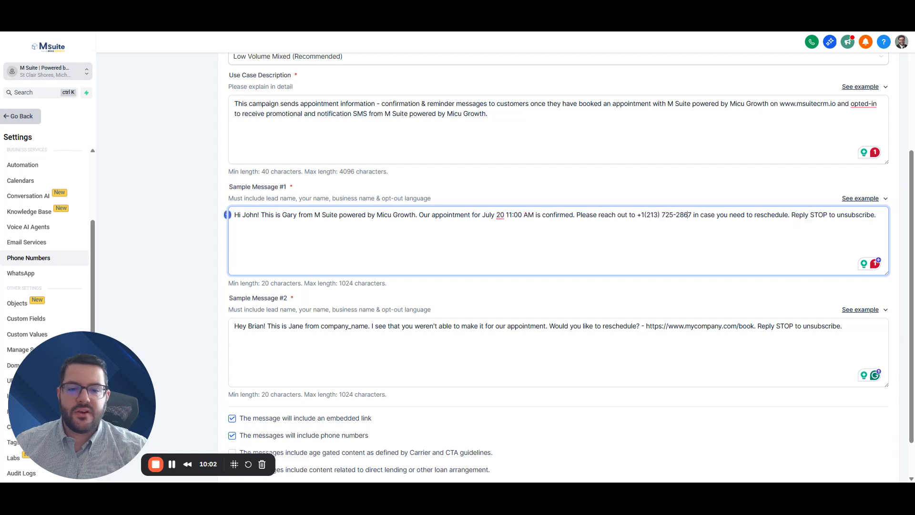
pyautogui.moveTo(314, 215); pyautogui.dragTo(432, 215)
pyautogui.hotkey('ctrl', 'c')
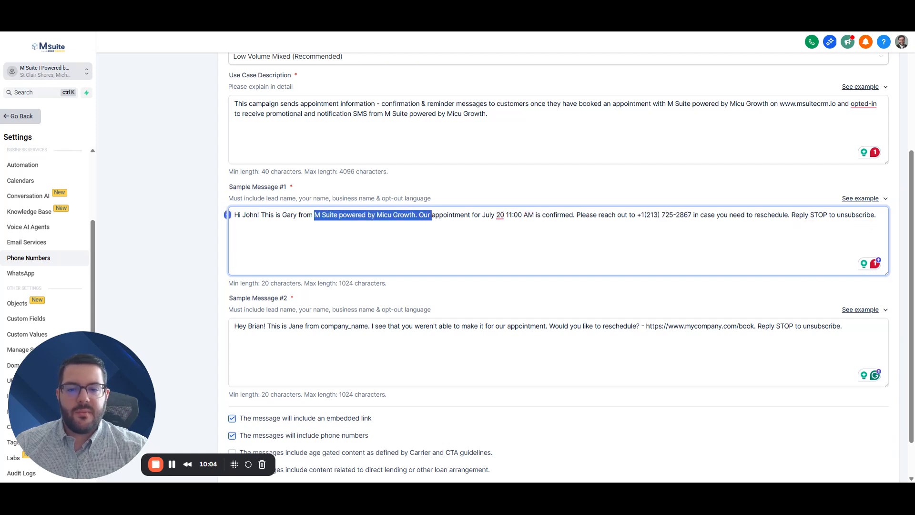
pyautogui.click(431, 215)
pyautogui.scroll(-1, 565, 229)
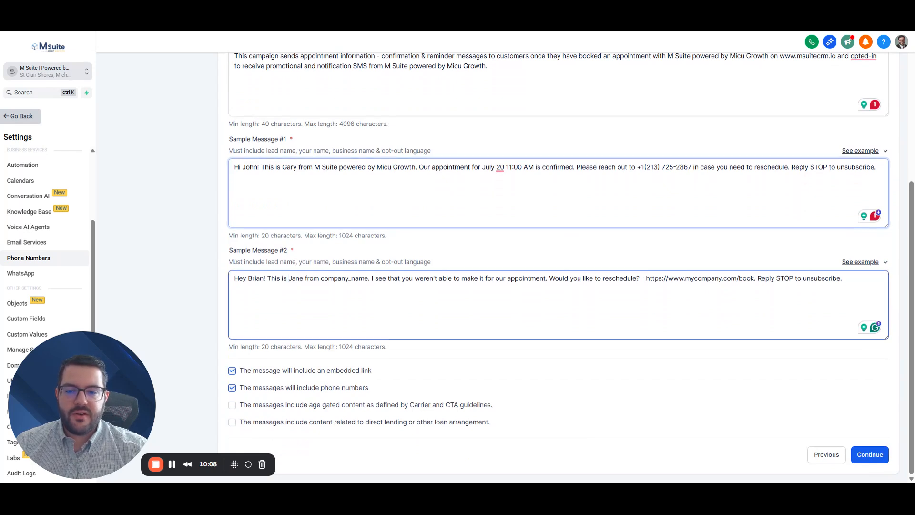
pyautogui.moveTo(289, 279); pyautogui.dragTo(303, 279)
pyautogui.write('Gary')
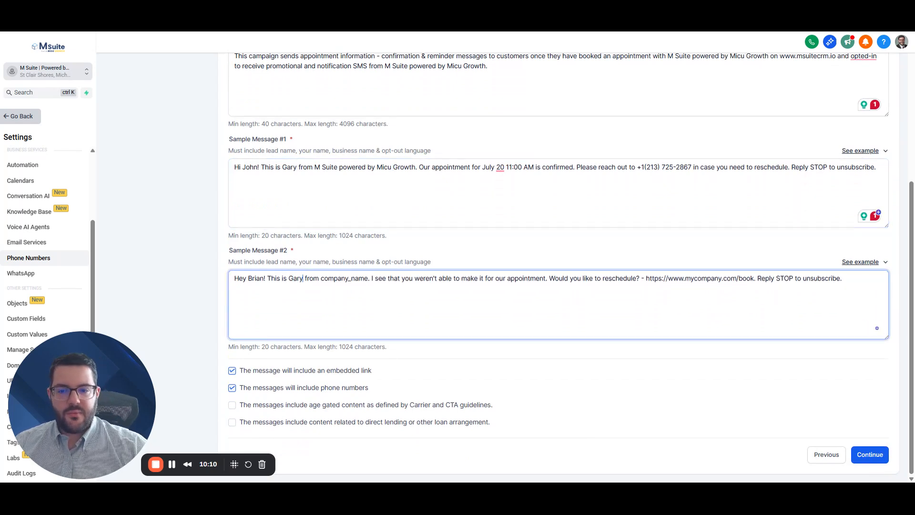
pyautogui.hotkey('shift', 'Right')
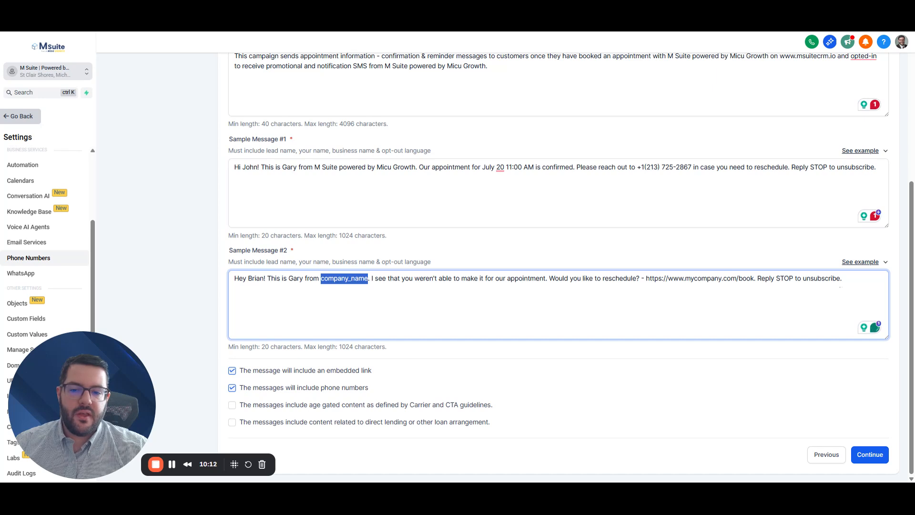
pyautogui.hotkey('ctrl', 'v')
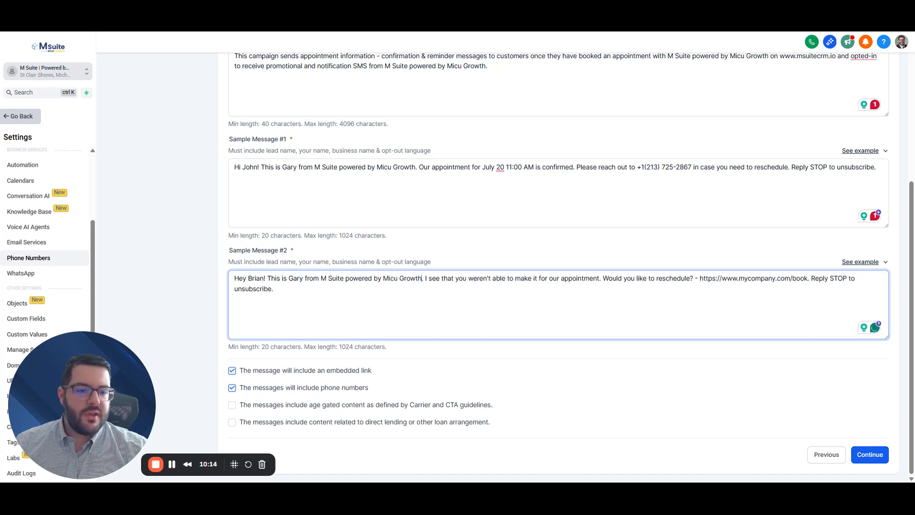
# Step: Check the booking link in Sample Message #2 and continue to the User Consent section of the campaign details
pyautogui.moveTo(700, 279); pyautogui.dragTo(811, 279)
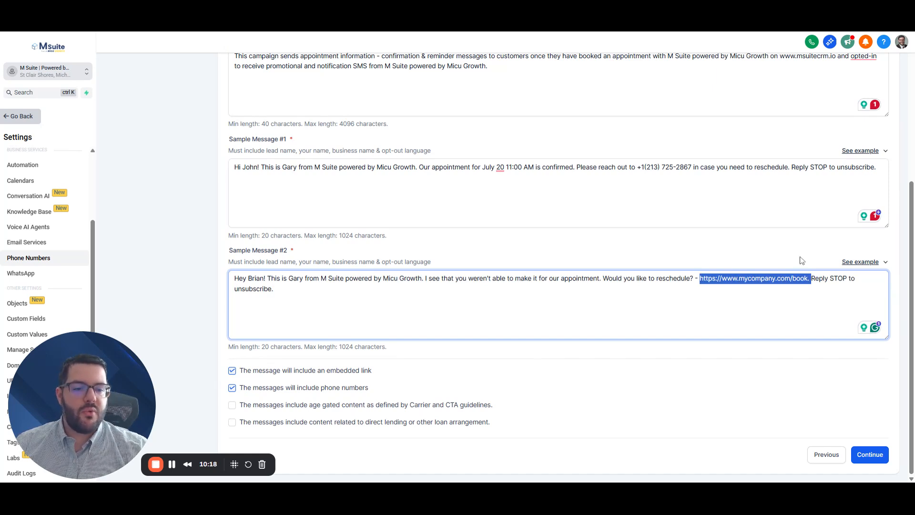
pyautogui.click(273, 289)
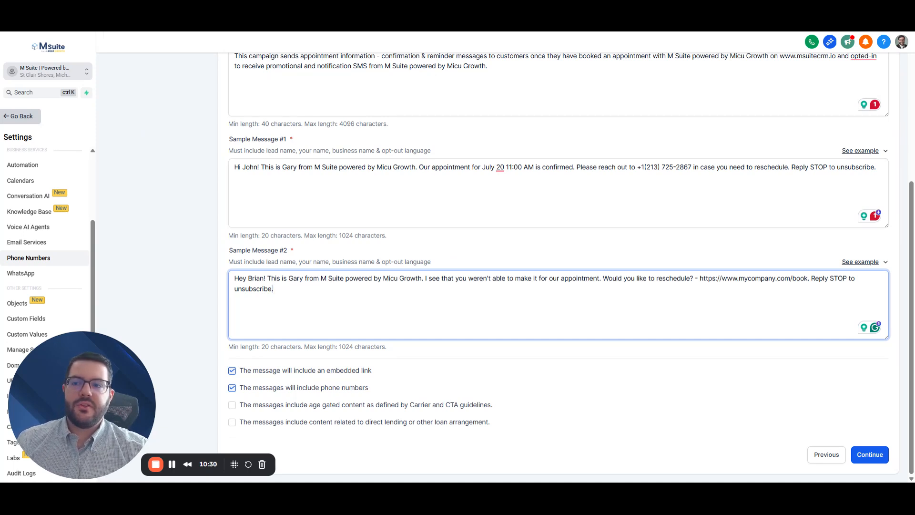
pyautogui.click(396, 136)
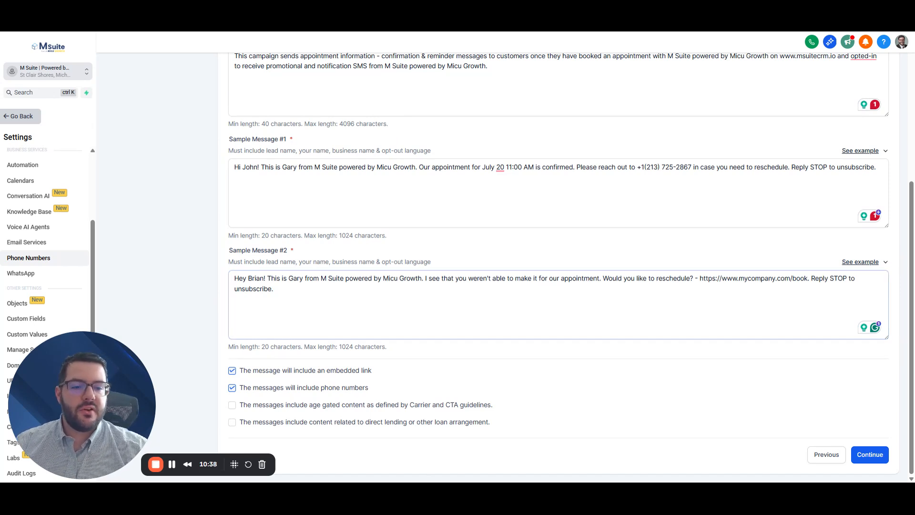
pyautogui.click(746, 279)
pyautogui.moveTo(700, 279); pyautogui.dragTo(812, 280)
pyautogui.click(801, 300)
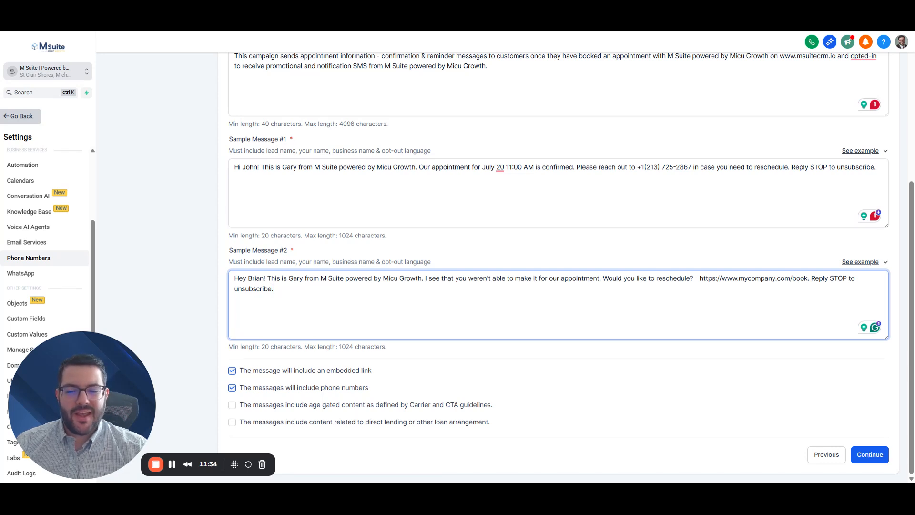
pyautogui.click(869, 454)
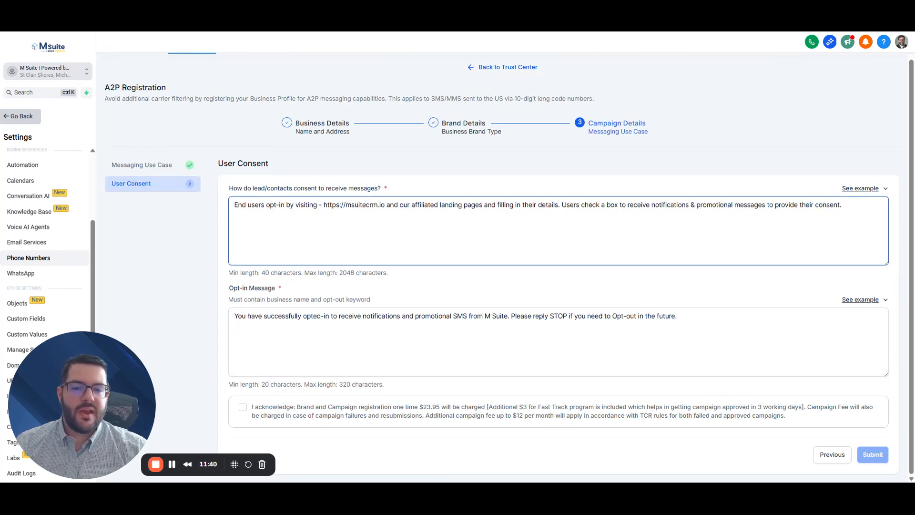
# Step: Review the consent description and opt-in message, and accept the acknowledgement of the brand and campaign registration fees
pyautogui.moveTo(324, 205); pyautogui.dragTo(420, 205)
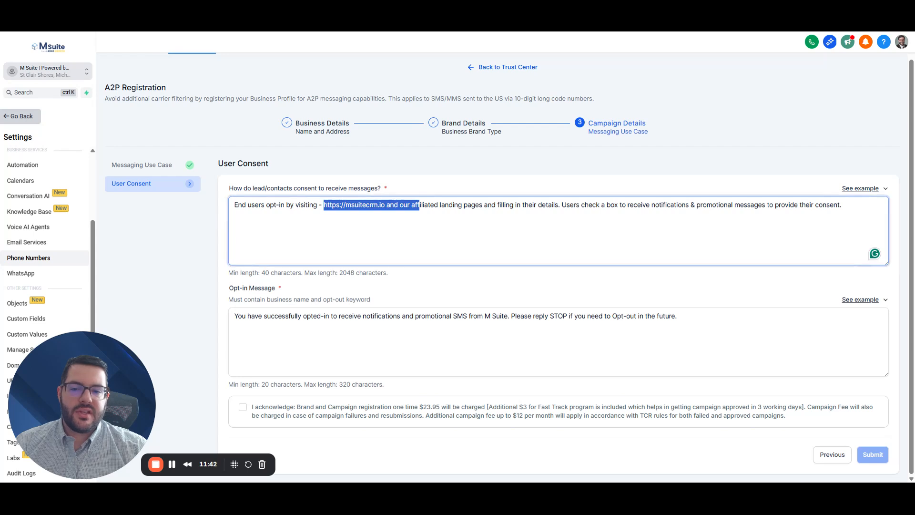
pyautogui.click(411, 205)
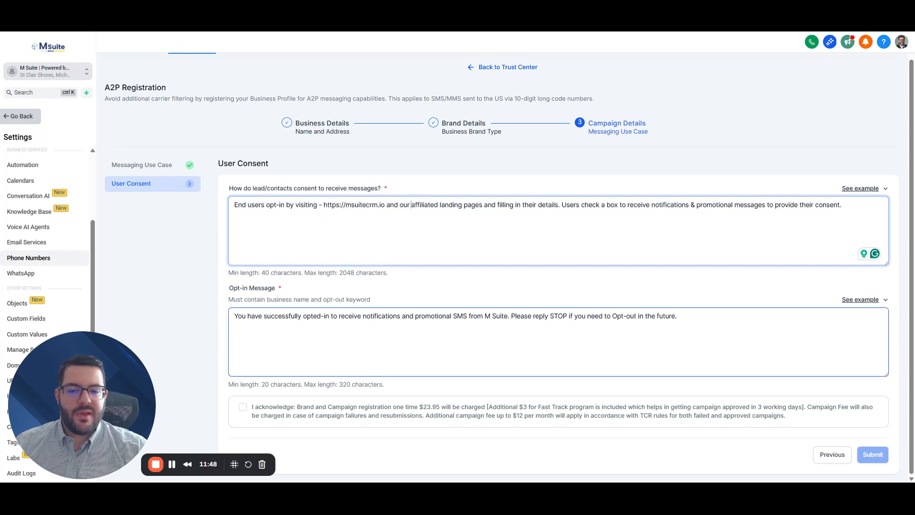
pyautogui.moveTo(371, 316); pyautogui.dragTo(677, 318)
pyautogui.click(679, 319)
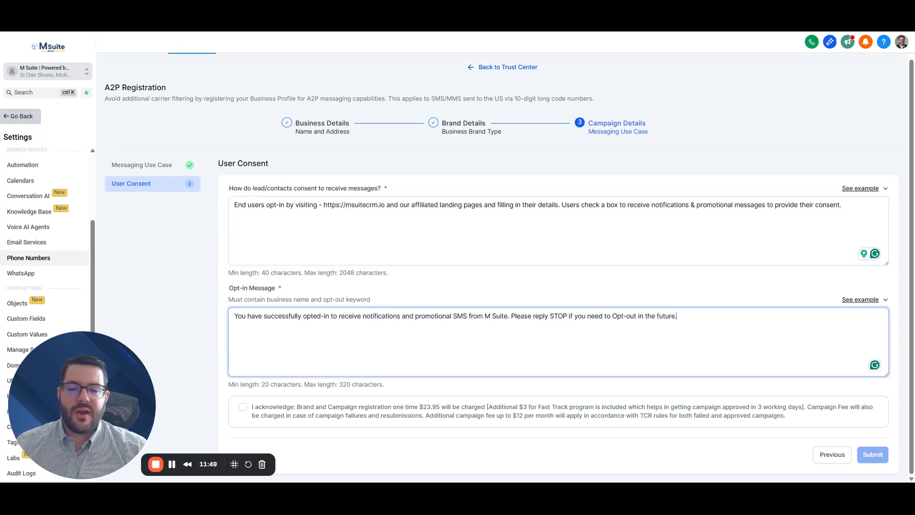
pyautogui.click(242, 409)
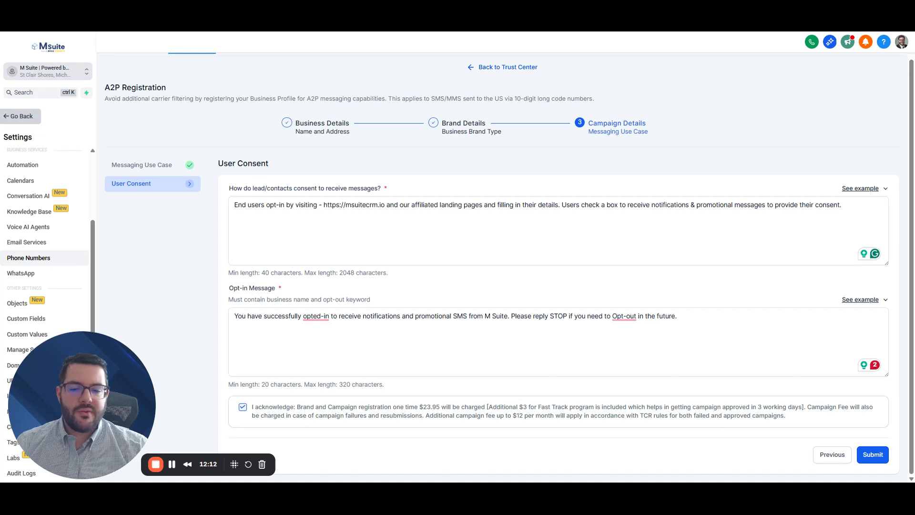
pyautogui.moveTo(278, 406); pyautogui.dragTo(406, 407)
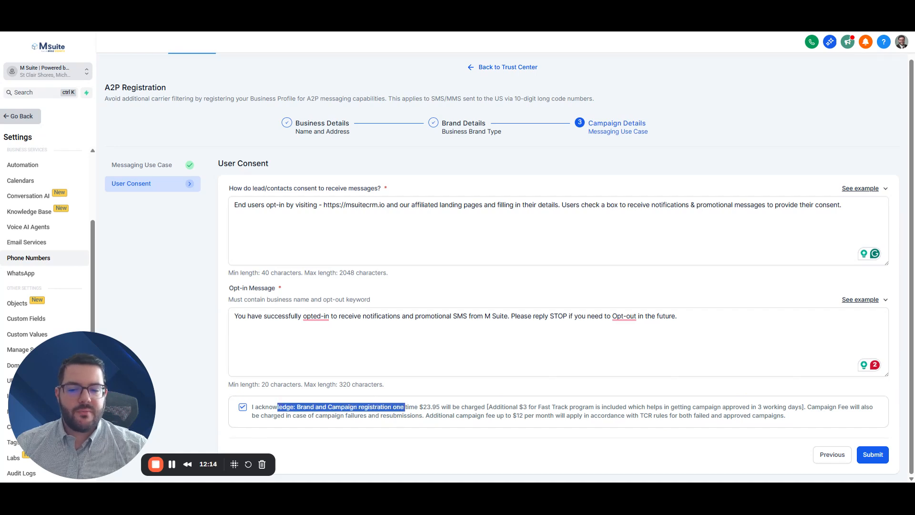
pyautogui.click(380, 398)
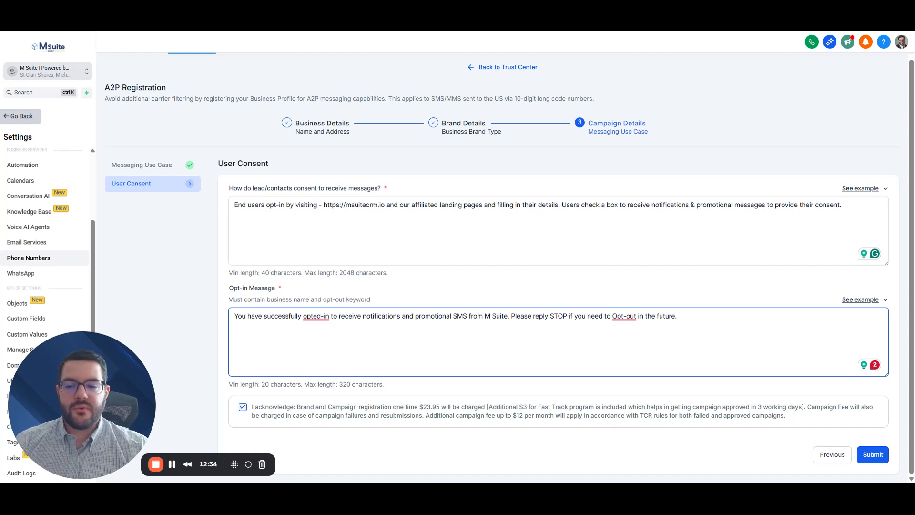
# Step: Open the Trust Center and check the status of the SMS brand, the SMS campaign and the A2P Wizard overview
pyautogui.scroll(1, 284, 115)
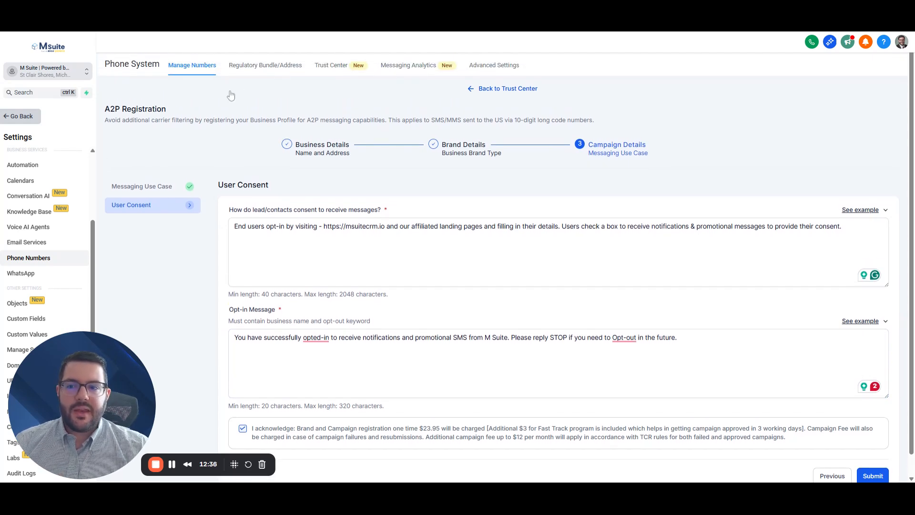
pyautogui.click(258, 70)
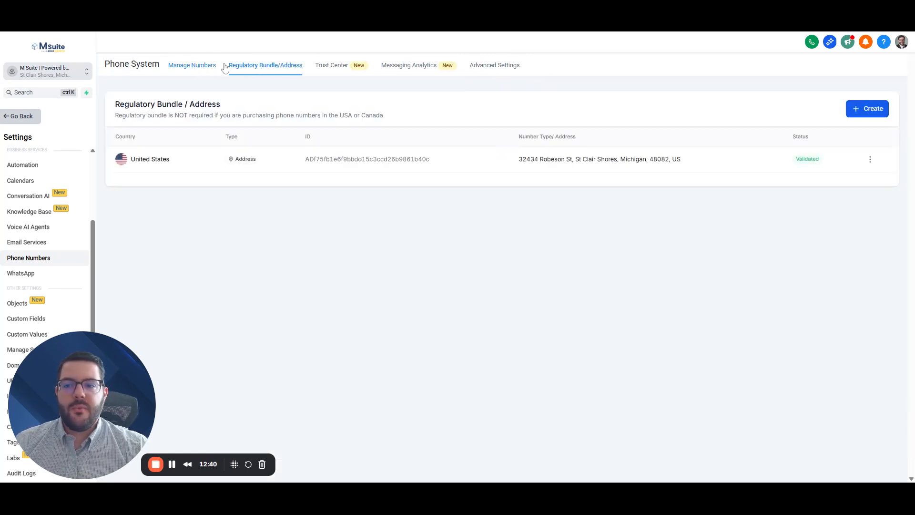
pyautogui.click(338, 71)
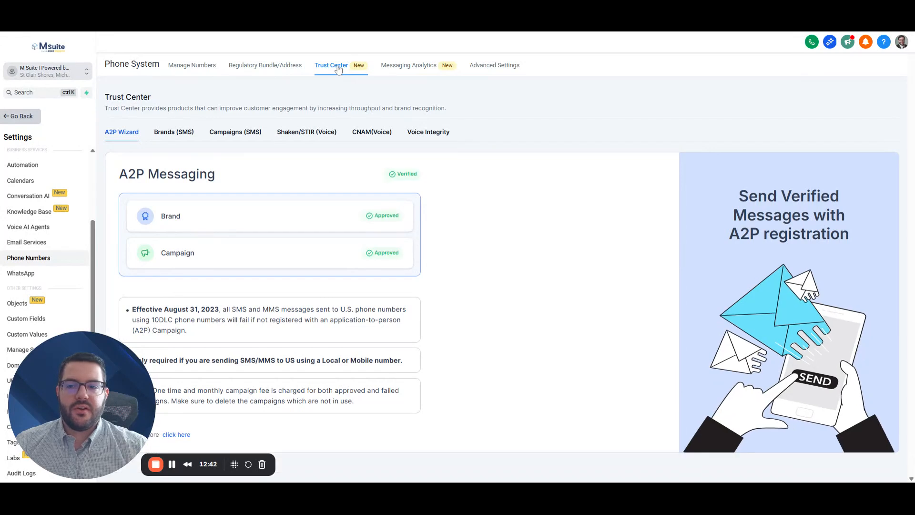
pyautogui.click(172, 136)
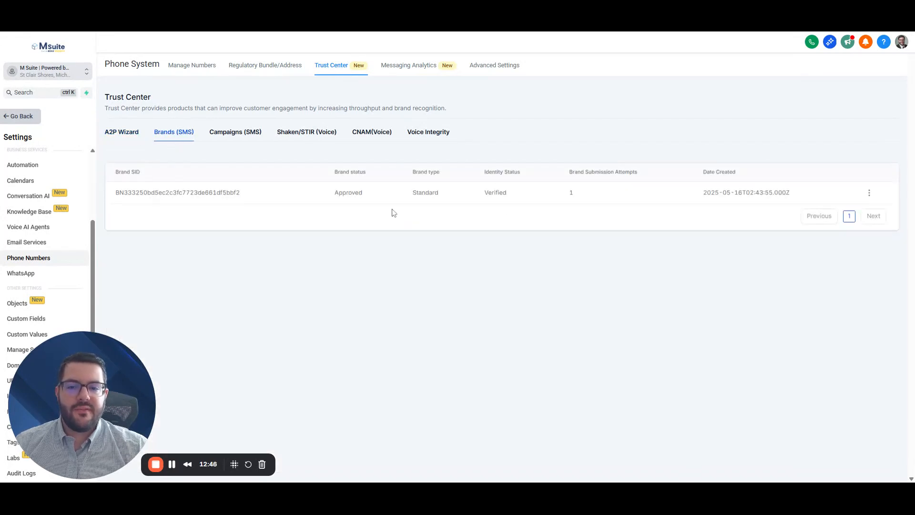
pyautogui.moveTo(333, 195); pyautogui.dragTo(370, 194)
pyautogui.click(235, 132)
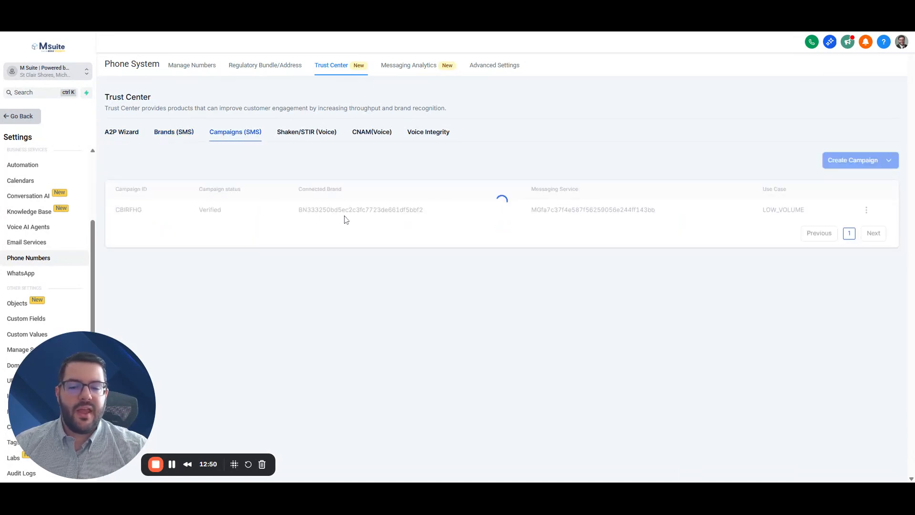
pyautogui.moveTo(198, 211); pyautogui.dragTo(237, 212)
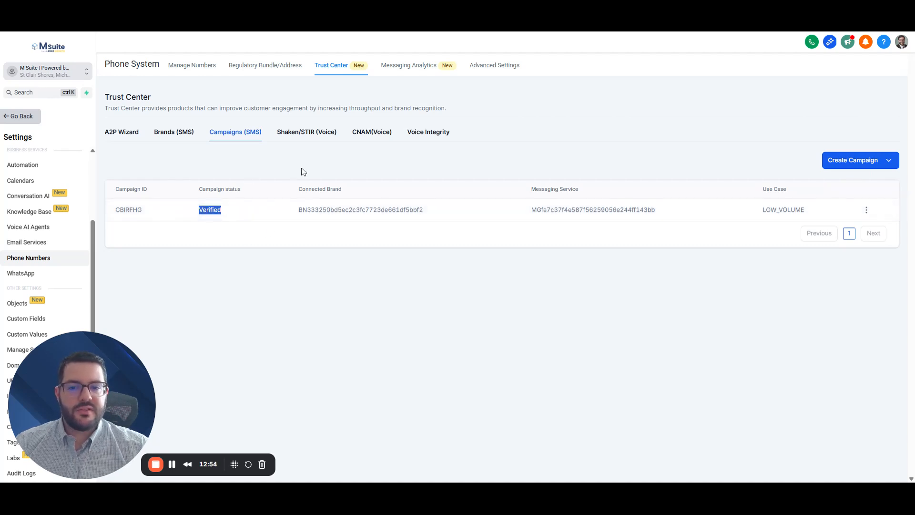
pyautogui.click(127, 133)
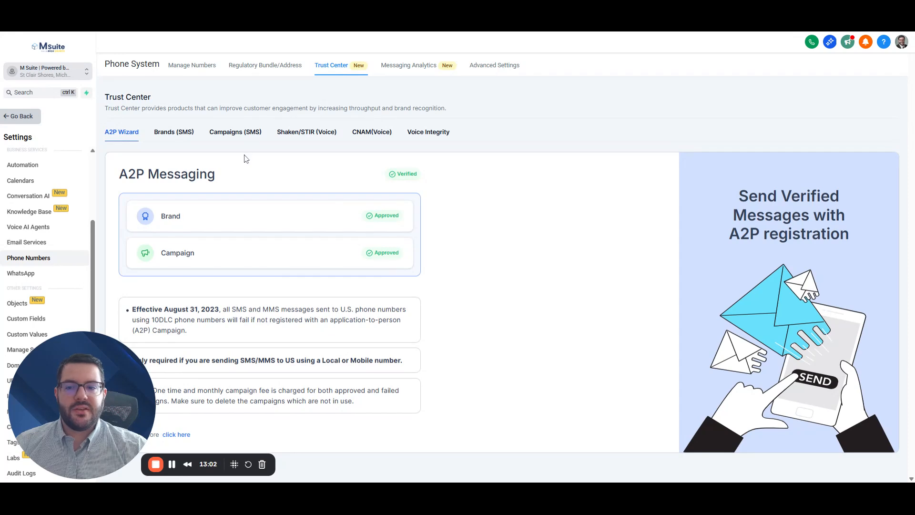
# Step: Examine the Voice Integrity registration details in the Trust Center, and return to the A2P Wizard overview
pyautogui.click(419, 134)
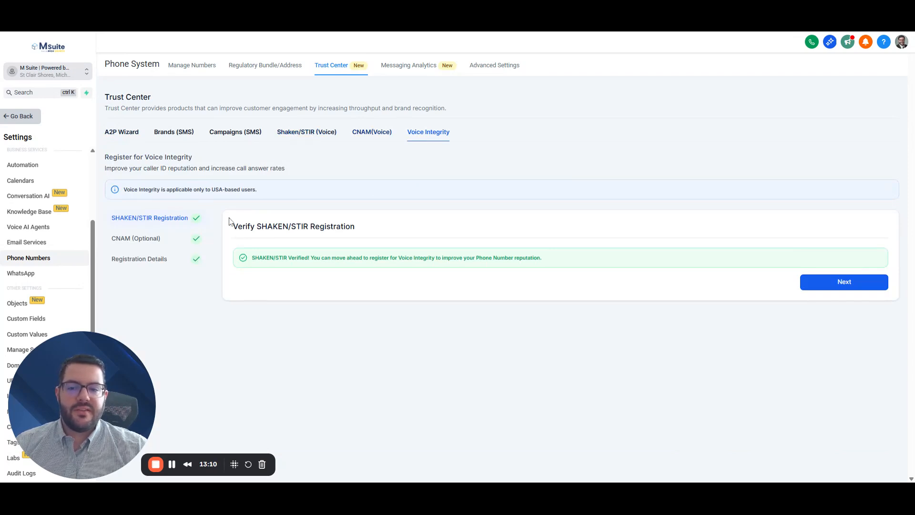
pyautogui.click(152, 261)
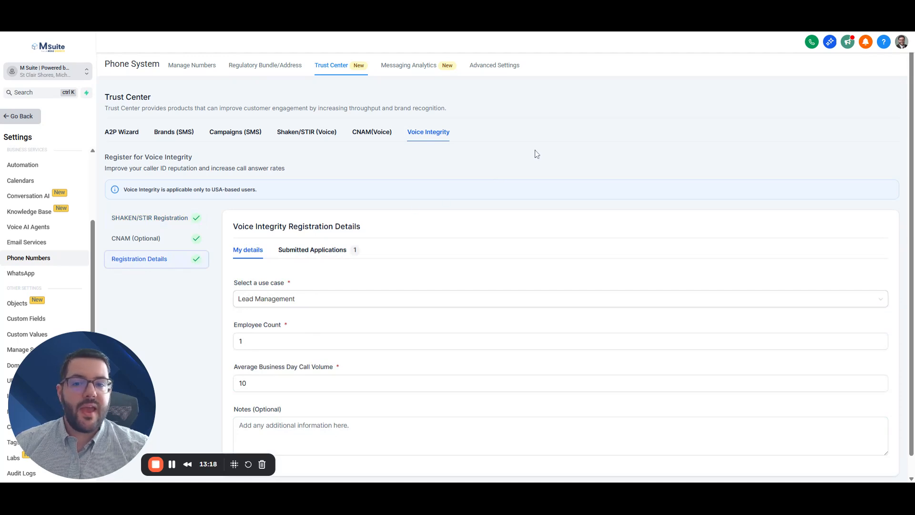
pyautogui.click(132, 135)
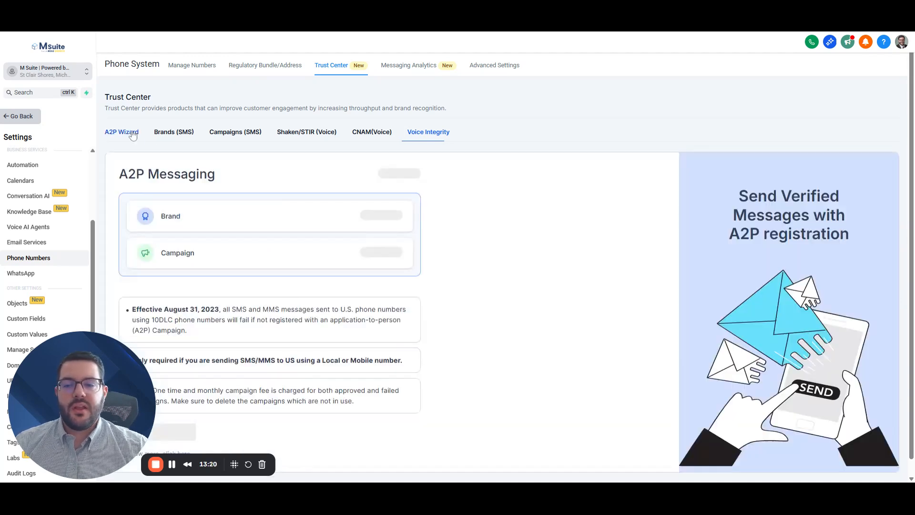